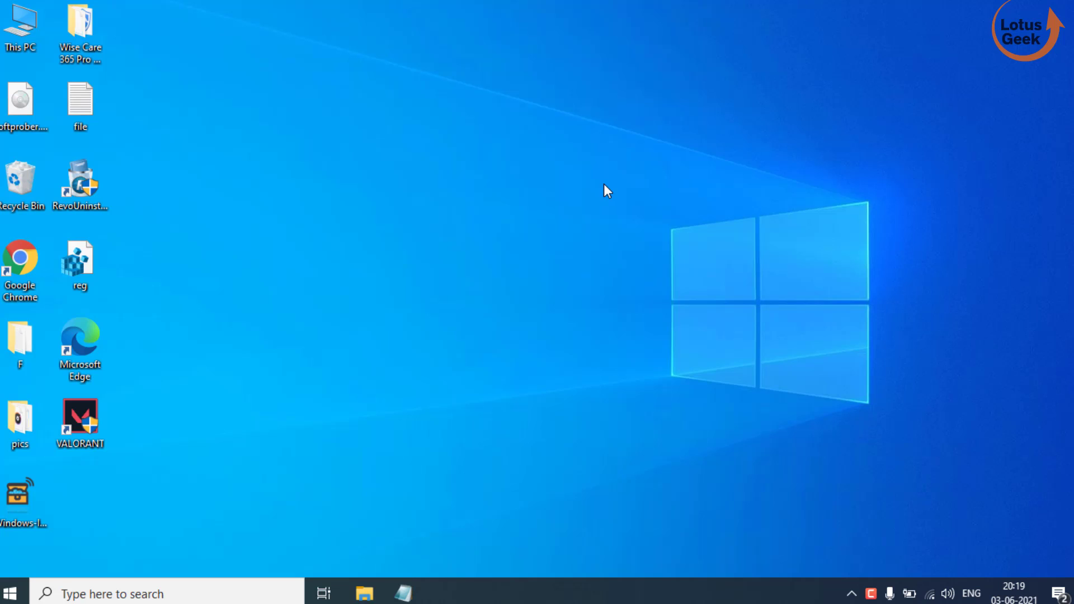
Bring up the Start menu with the Windows key to begin a search.
{"action": "key", "text": "super"}
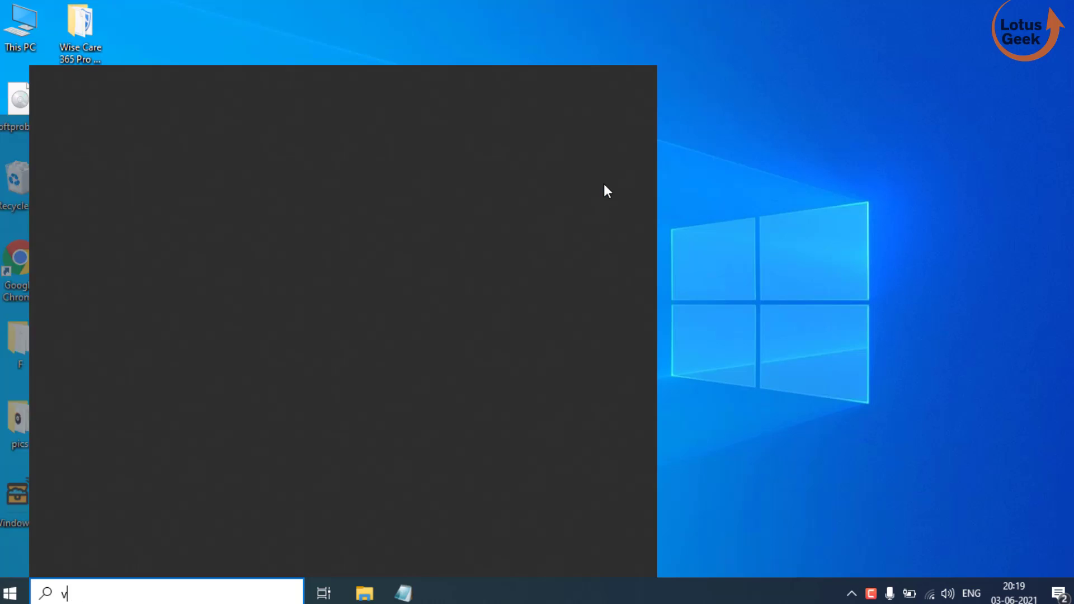
Search 'virus', try Virus & threat protection, dismiss the Page not available notice, close Windows Security.
{"action": "type", "text": "irus"}
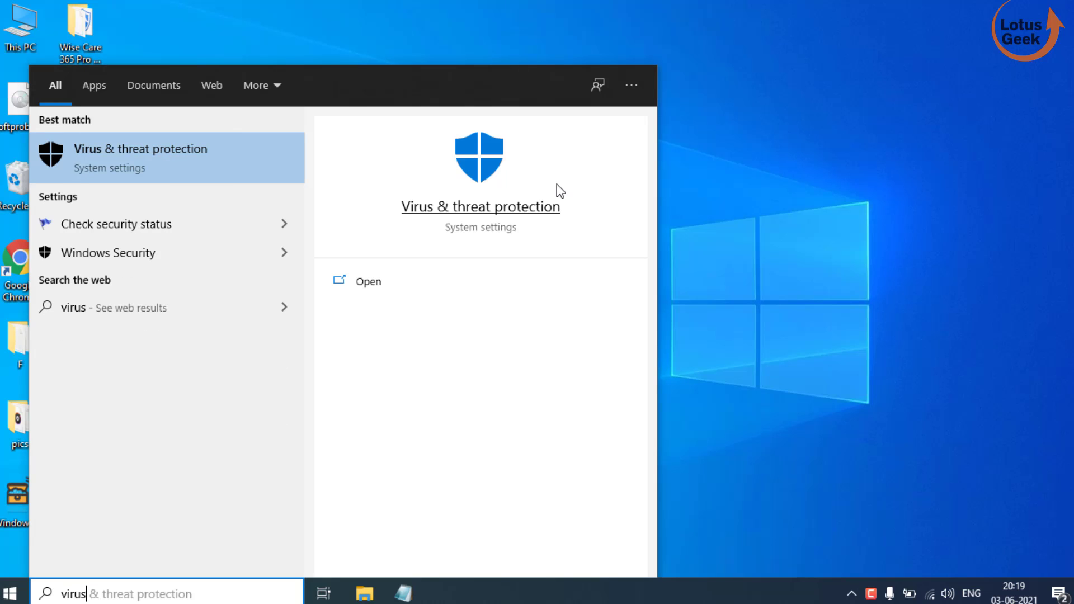
{"action": "left_click", "coordinate": [486, 182]}
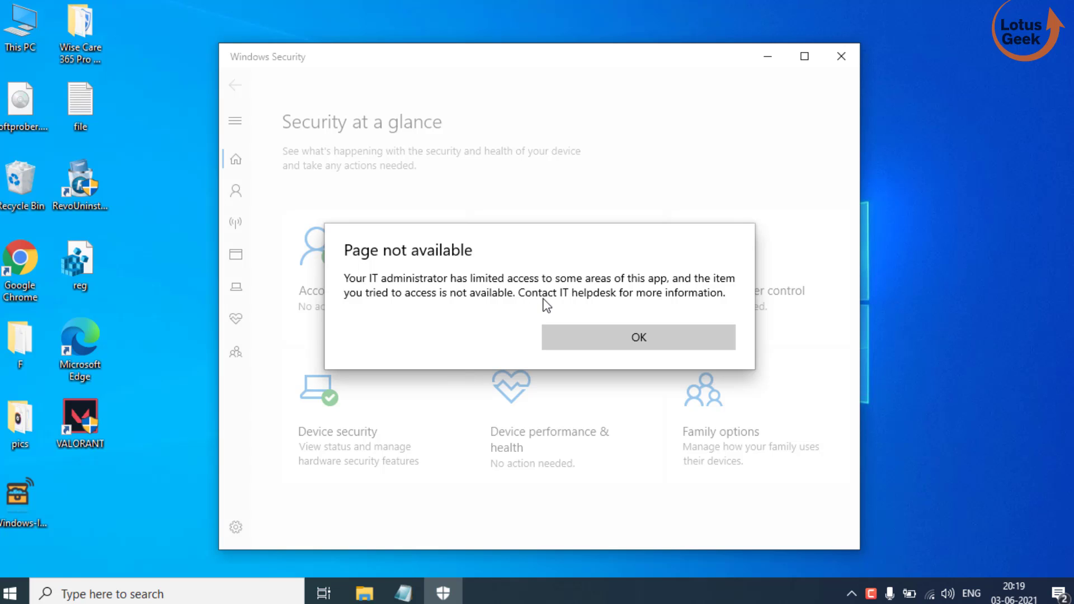
{"action": "left_click", "coordinate": [662, 342]}
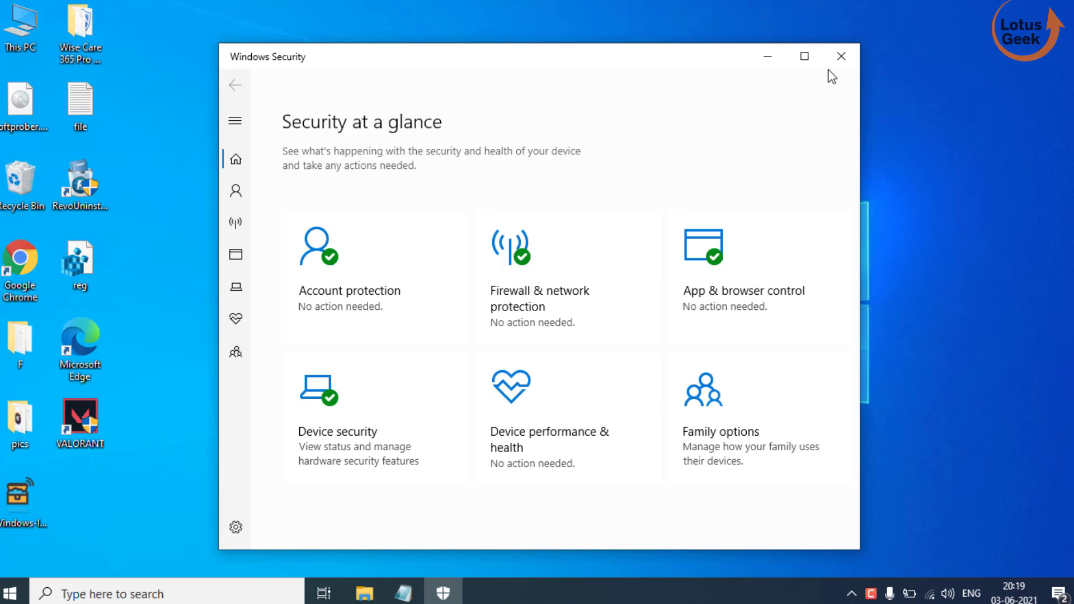
{"action": "left_click", "coordinate": [842, 56]}
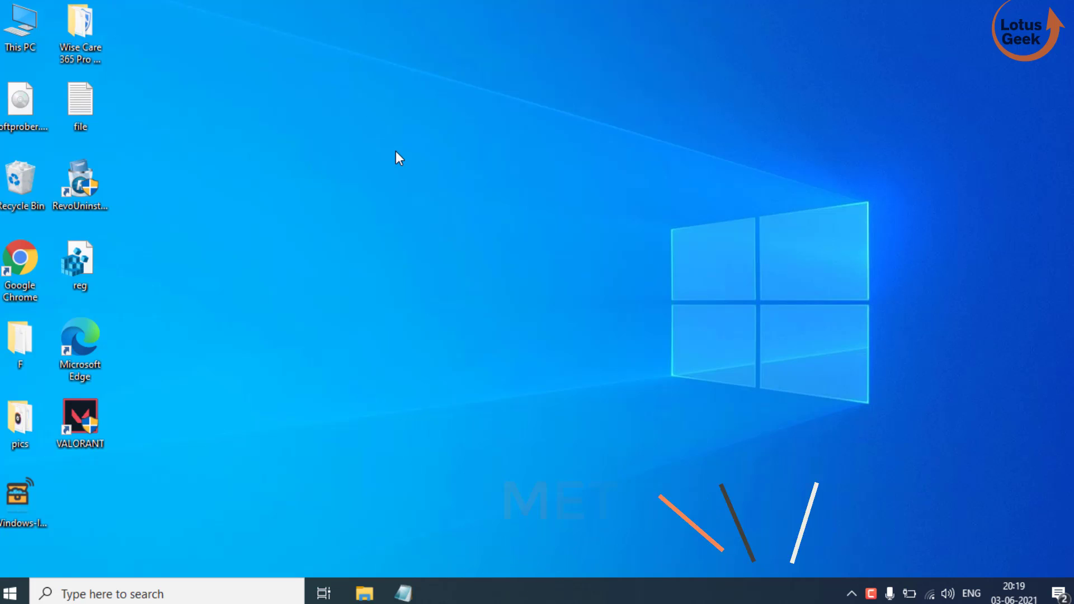
Launch services.msc from the Run dialog to open the Services console.
{"action": "left_click", "coordinate": [10, 592]}
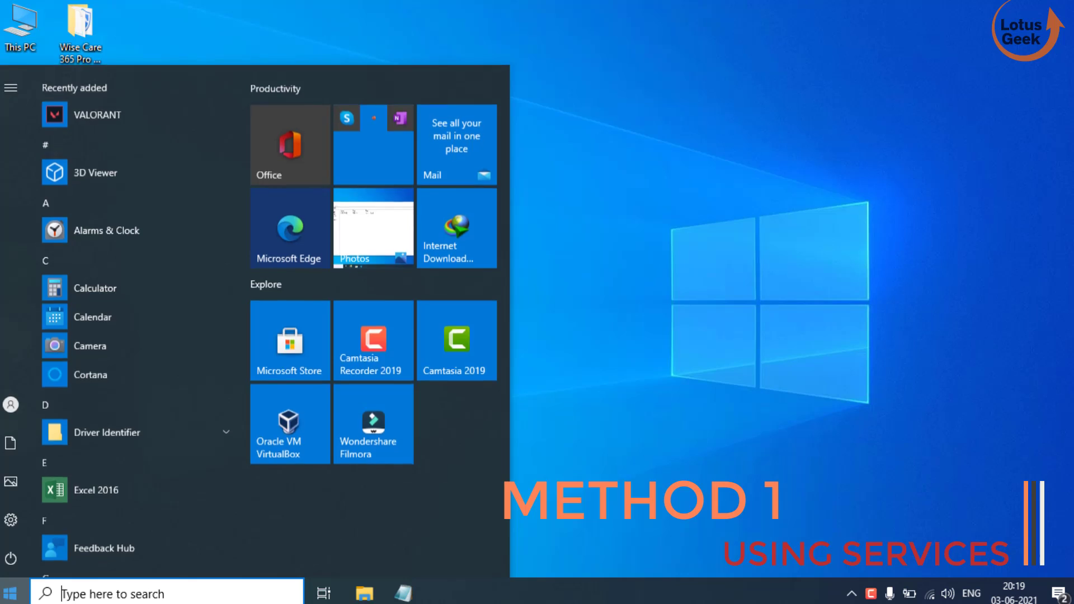
{"action": "type", "text": "run"}
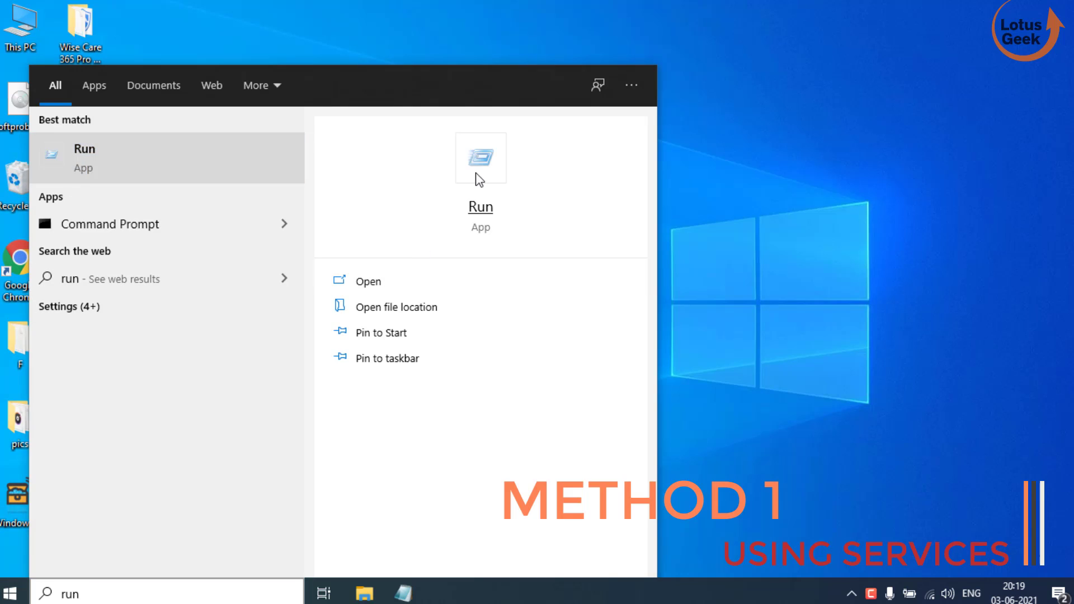
{"action": "left_click", "coordinate": [476, 174]}
{"action": "type", "text": "serv"}
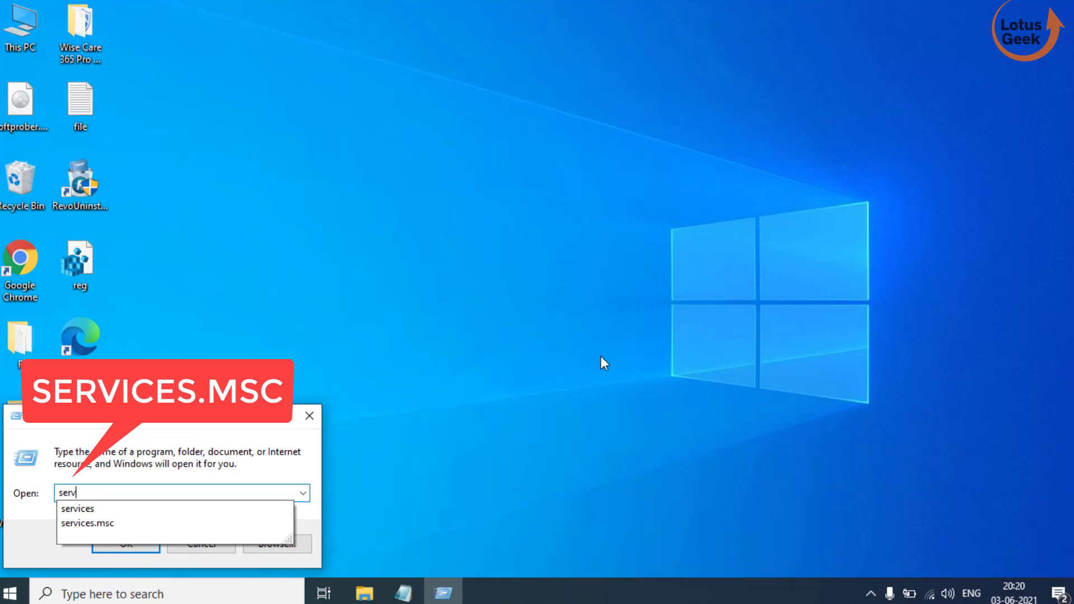
{"action": "type", "text": "ices.msc"}
{"action": "key", "text": "Return"}
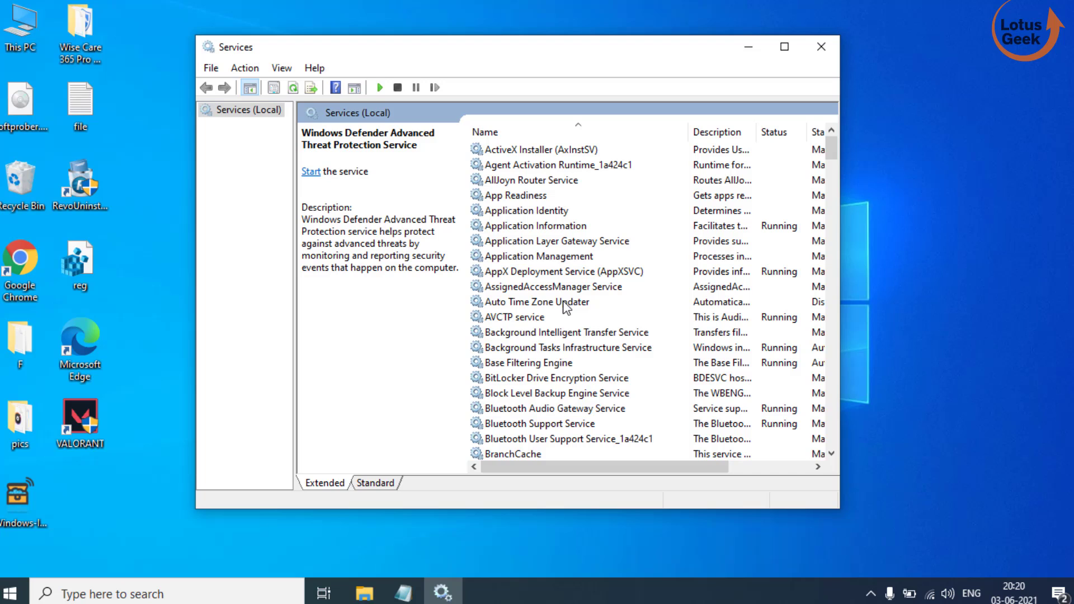
View Security Center's properties without changing them, then jump to the services starting with W.
{"action": "left_click", "coordinate": [559, 282]}
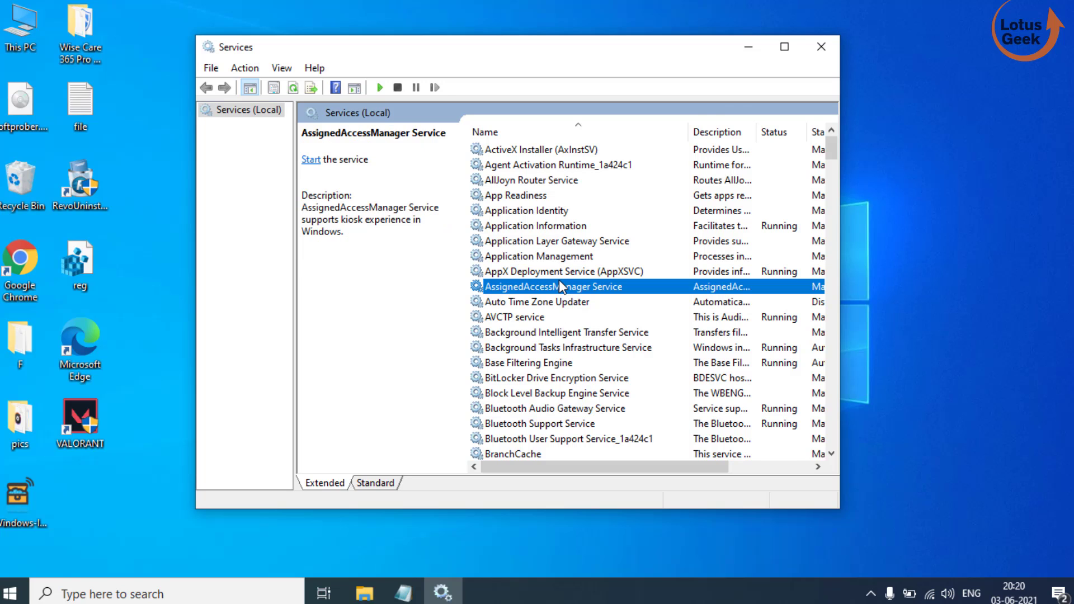
{"action": "key", "text": "s"}
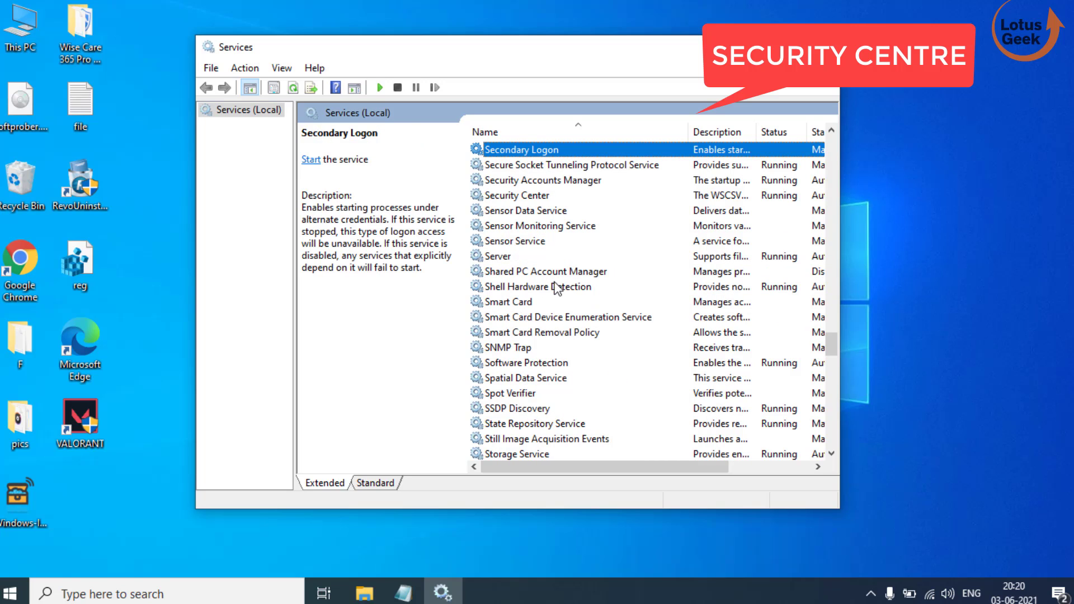
{"action": "left_click", "coordinate": [534, 196]}
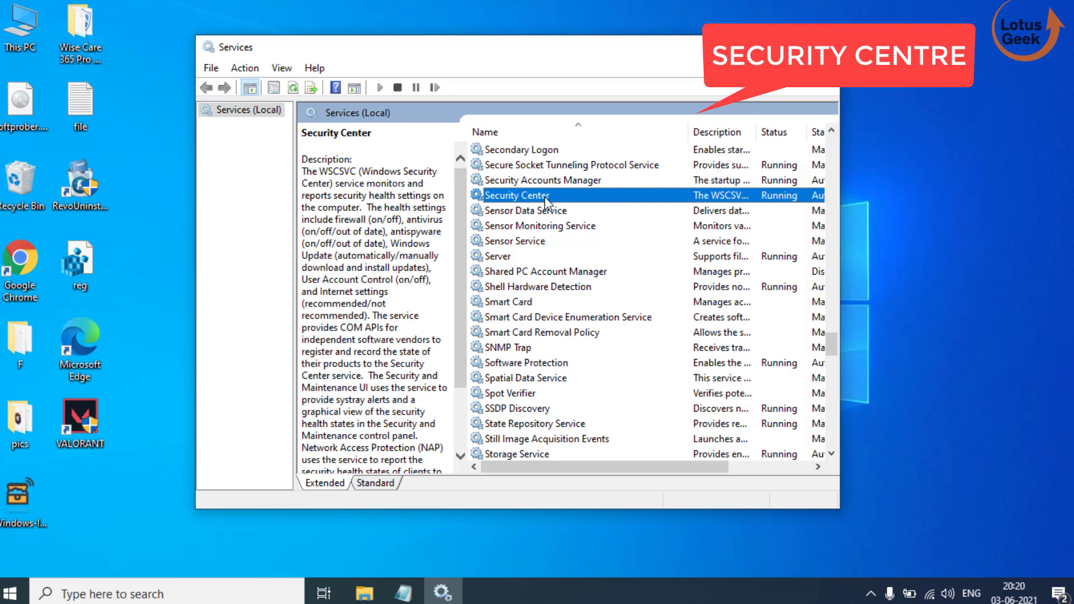
{"action": "double_click", "coordinate": [545, 196]}
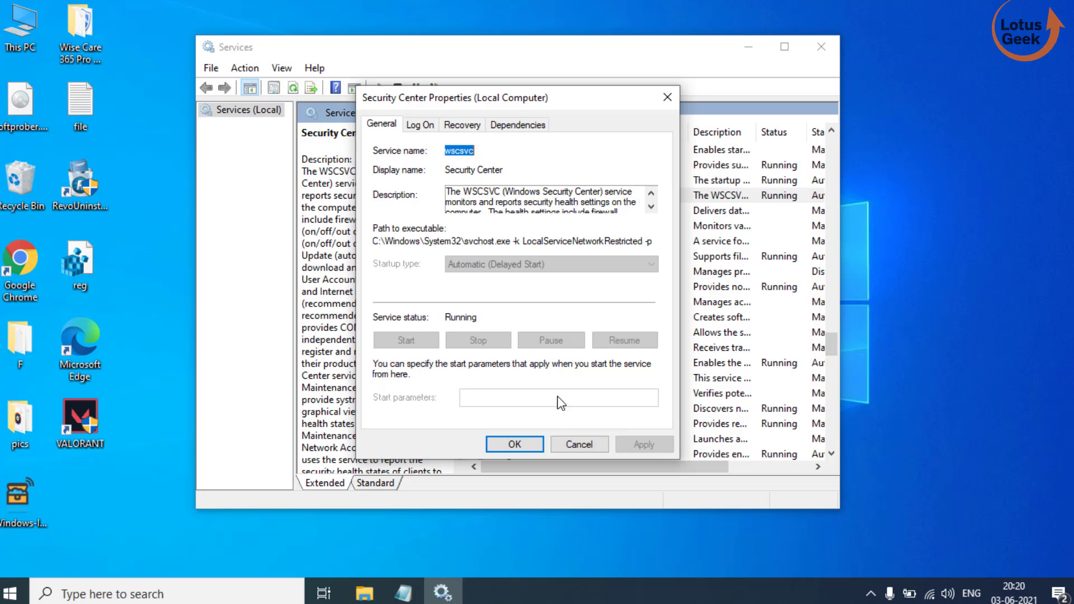
{"action": "left_click", "coordinate": [578, 444]}
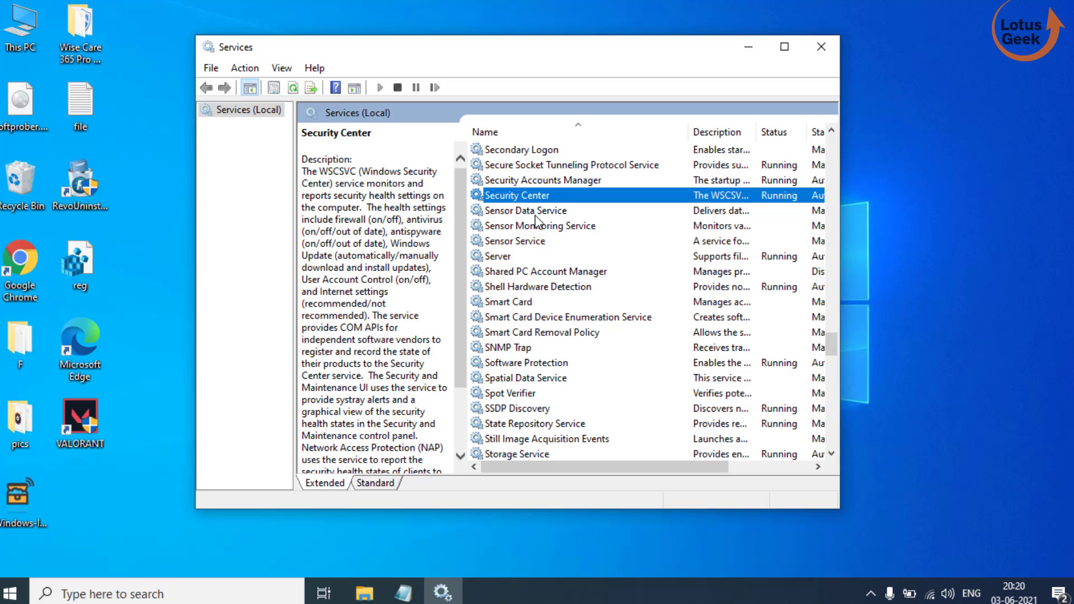
{"action": "key", "text": "w"}
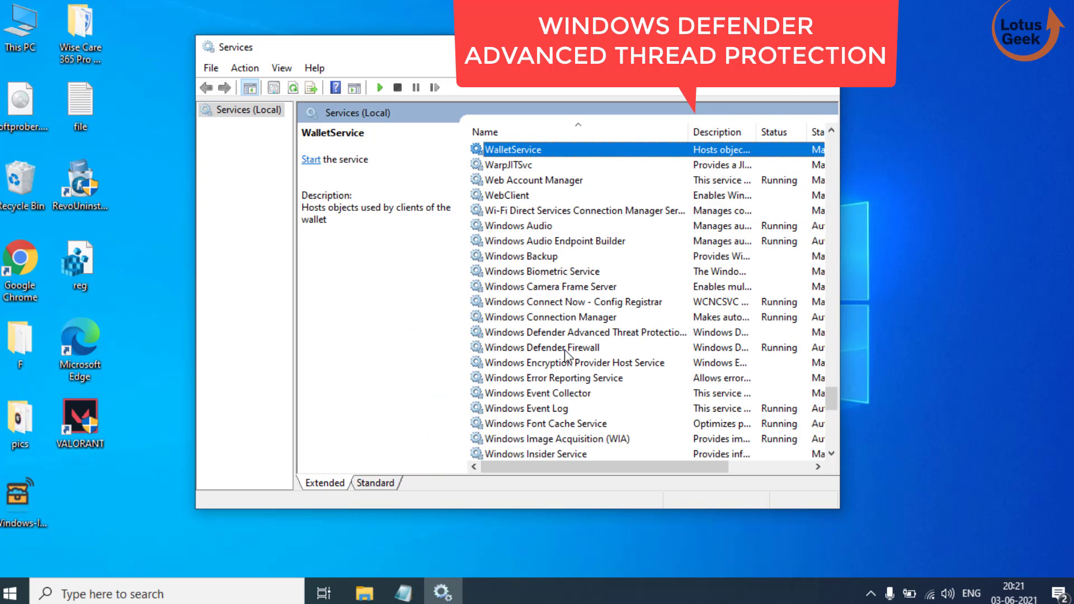
Set the Windows Defender Advanced Threat Protection Service startup type to Automatic.
{"action": "left_click", "coordinate": [596, 333]}
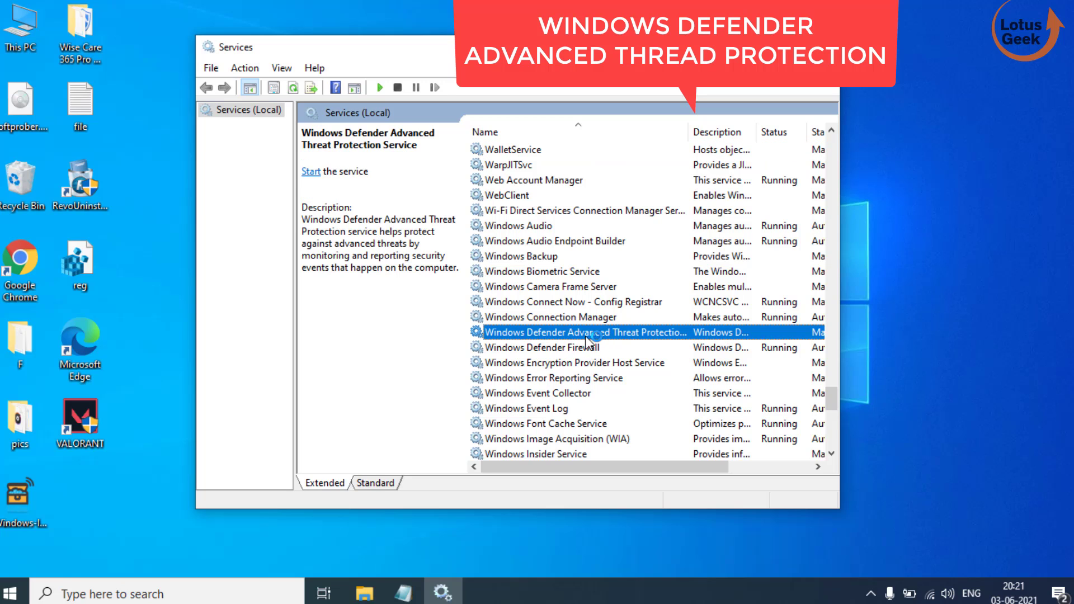
{"action": "double_click", "coordinate": [640, 333]}
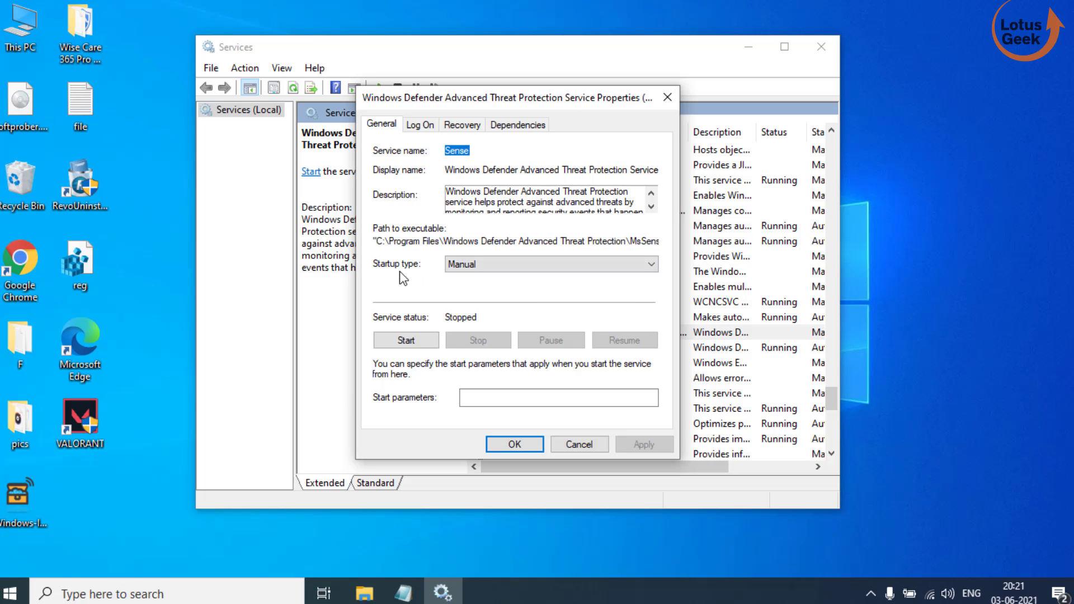
{"action": "left_click", "coordinate": [485, 270]}
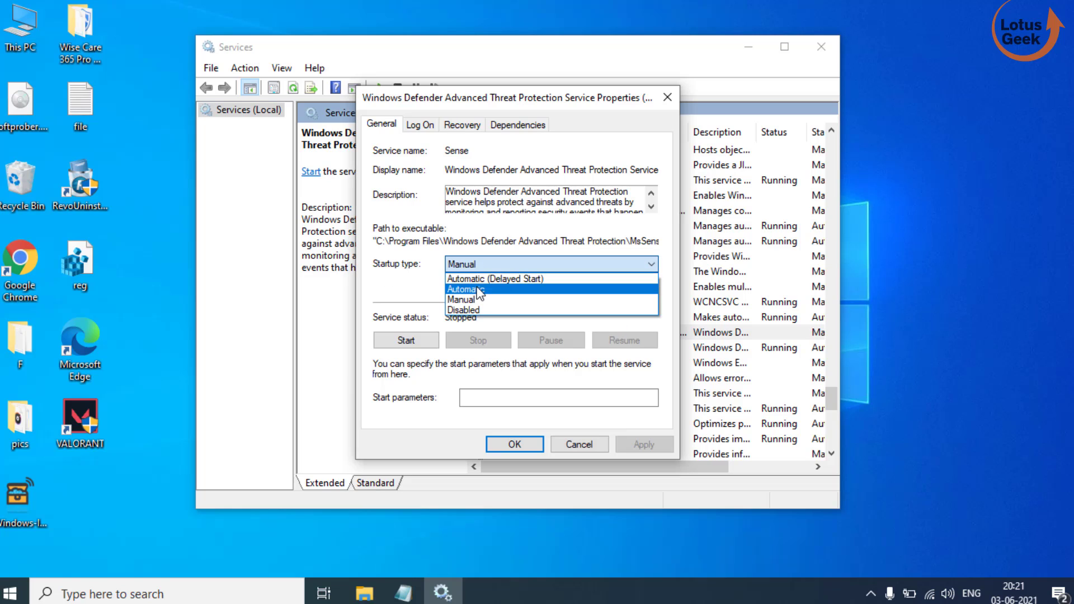
{"action": "left_click", "coordinate": [476, 287]}
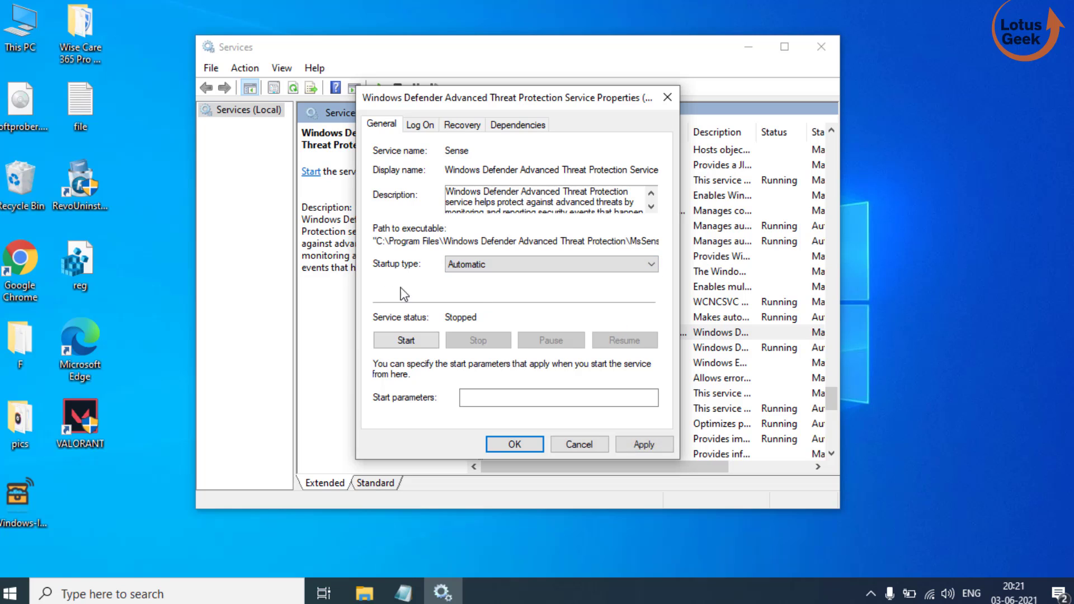
Try starting the service, dismiss the 'started and then stopped' warning, and cancel its properties.
{"action": "left_click", "coordinate": [407, 342]}
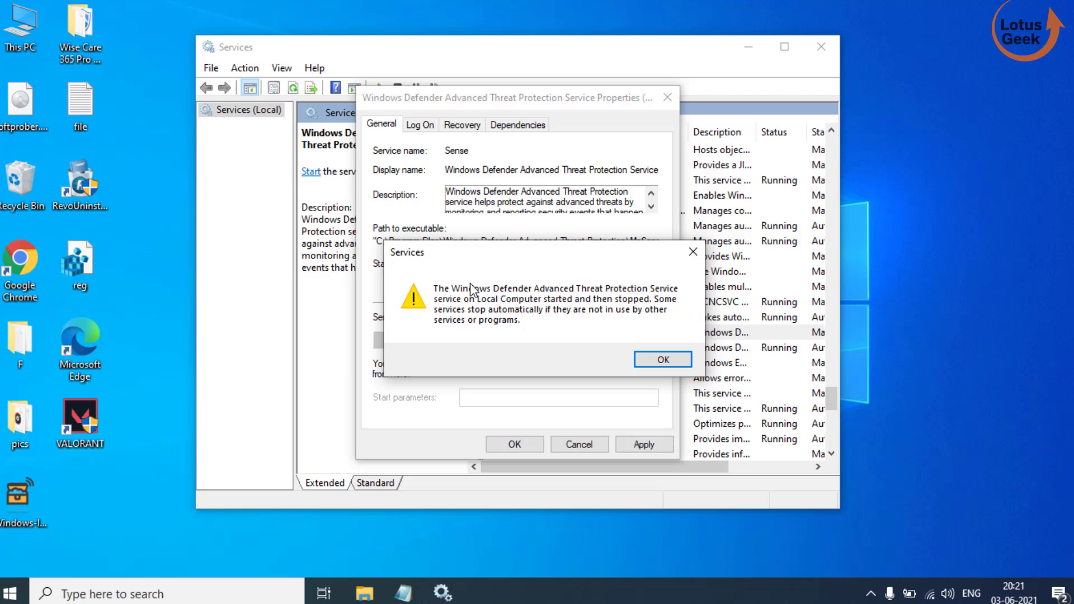
{"action": "left_click", "coordinate": [663, 361]}
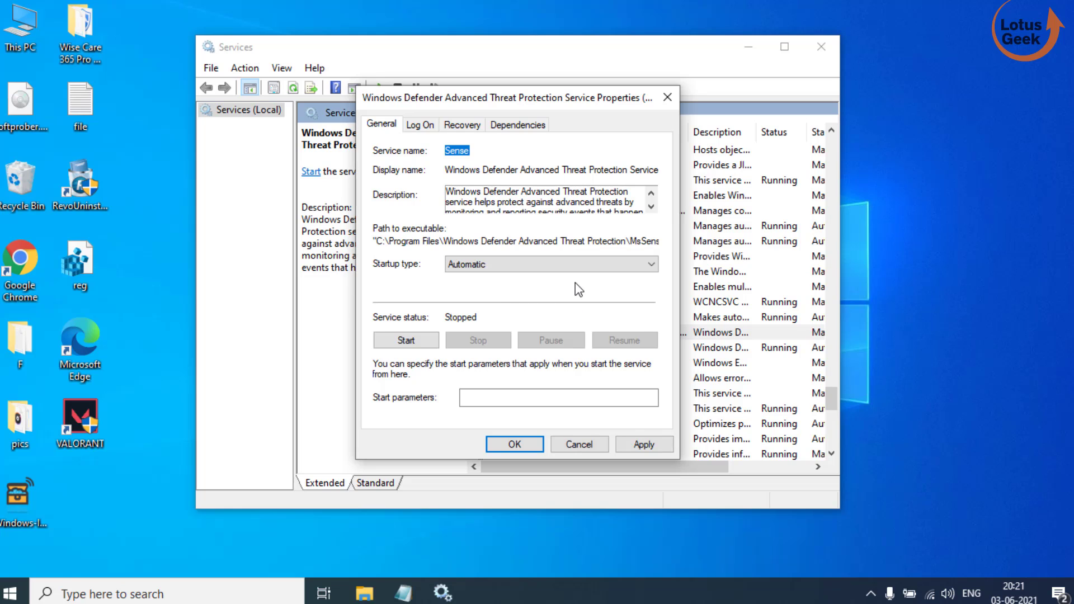
{"action": "left_click", "coordinate": [573, 444]}
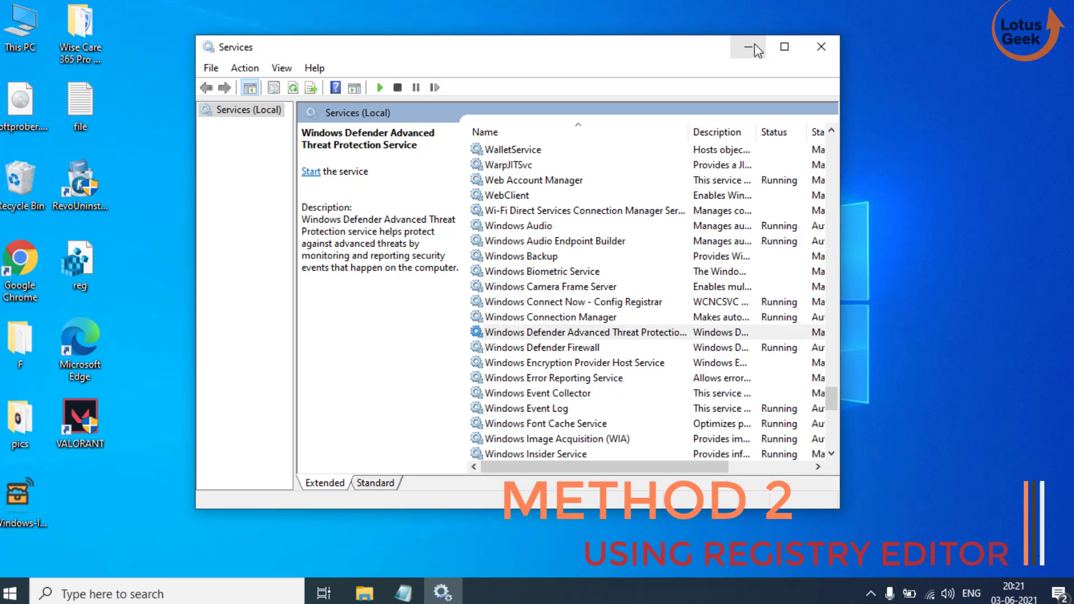
Minimize Services, run regedit from the Run dialog, and approve the administrator prompt.
{"action": "left_click", "coordinate": [748, 47]}
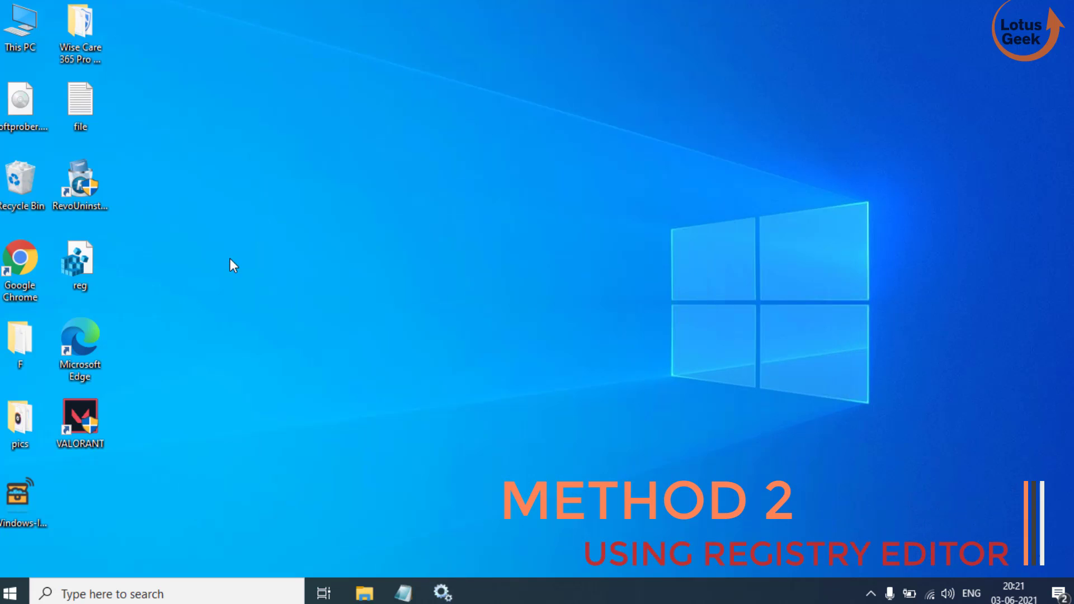
{"action": "key", "text": "super"}
{"action": "type", "text": "run"}
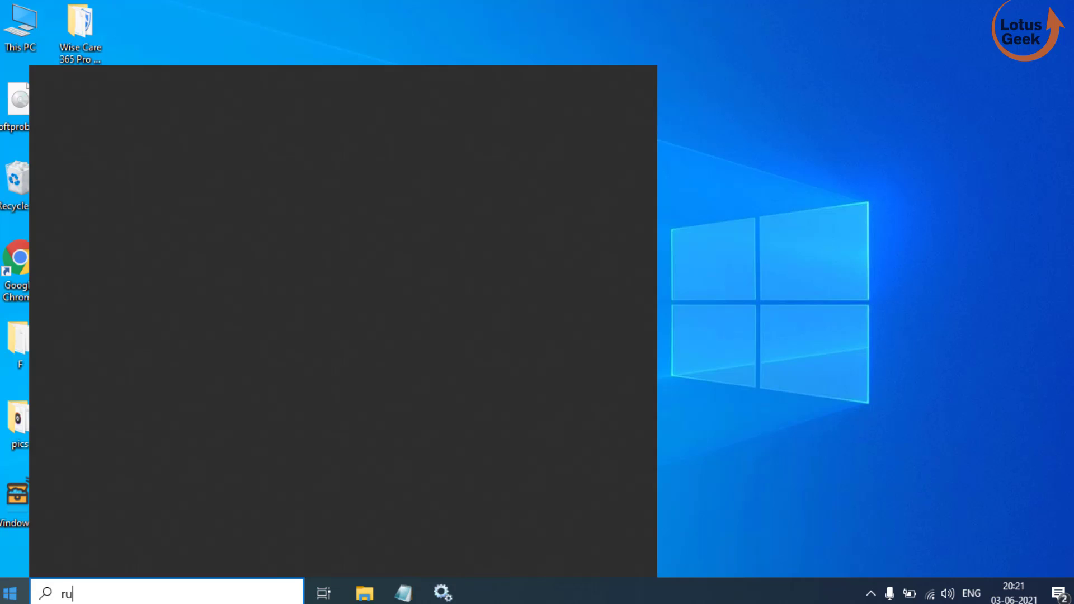
{"action": "left_click", "coordinate": [485, 161]}
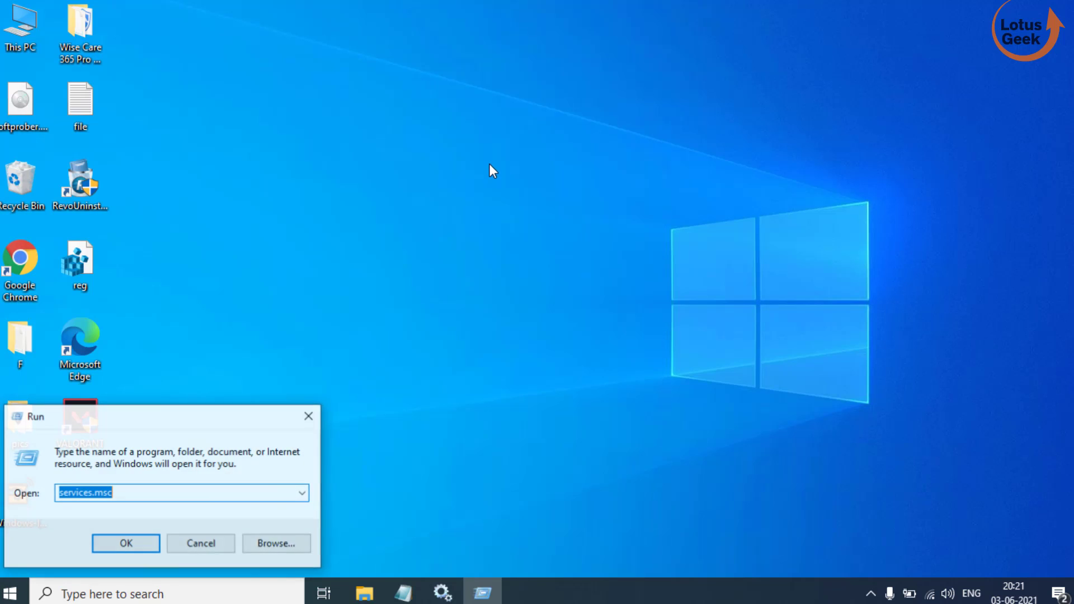
{"action": "type", "text": "regedit"}
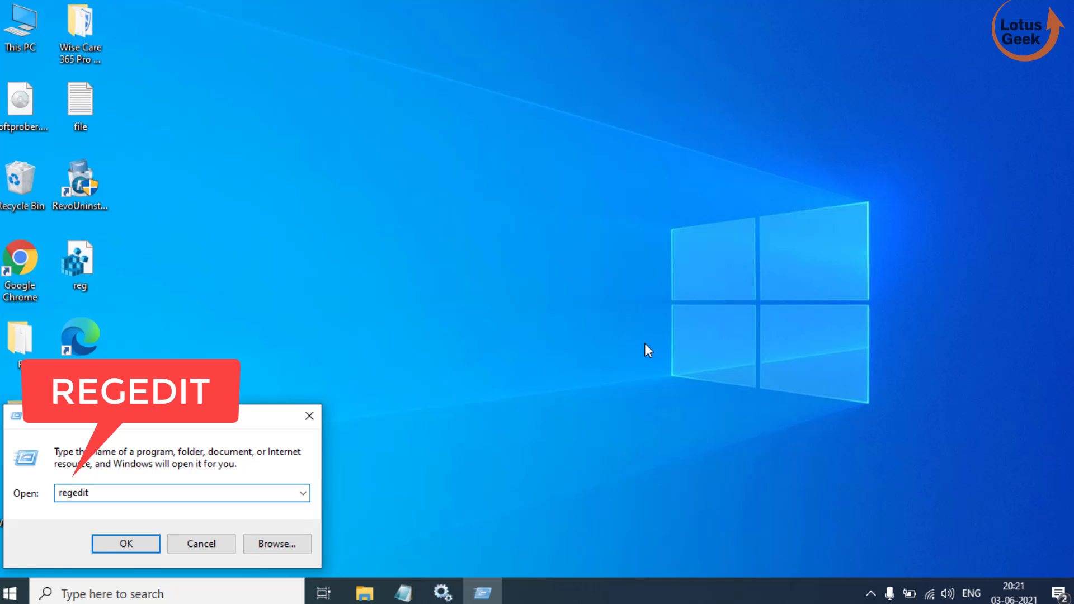
{"action": "key", "text": "Return"}
{"action": "left_click", "coordinate": [495, 395]}
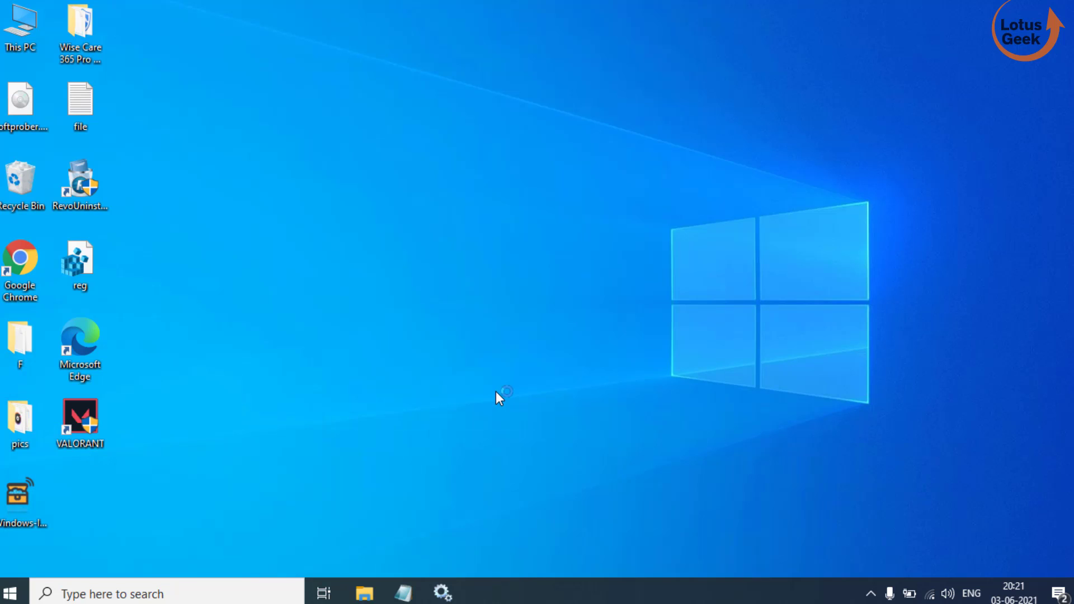
Collapse the key tree and go to HKEY_LOCAL_MACHINE\SOFTWARE\Policies\Microsoft\Windows Defender via the address bar.
{"action": "left_click_drag", "start_coordinate": [214, 498], "coordinate": [157, 482]}
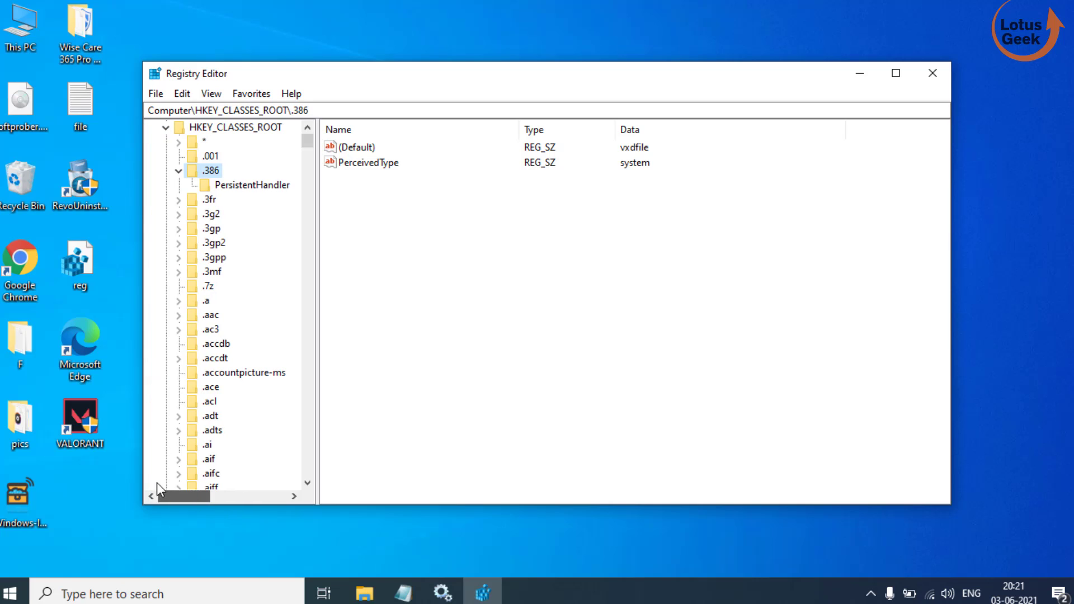
{"action": "left_click", "coordinate": [179, 170]}
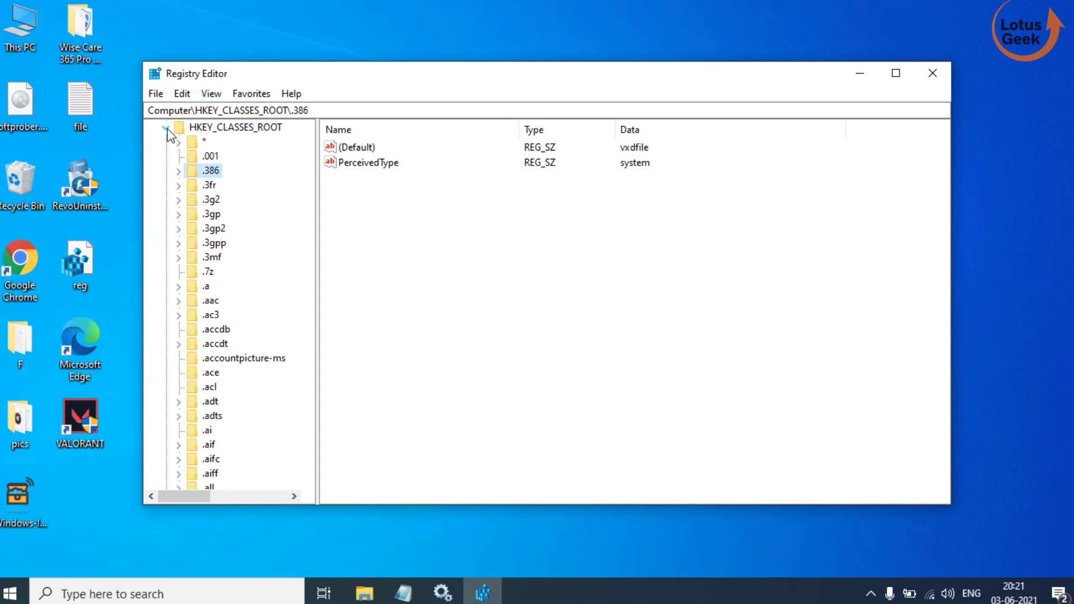
{"action": "left_click", "coordinate": [165, 128]}
{"action": "left_click_drag", "start_coordinate": [308, 113], "coordinate": [153, 114]}
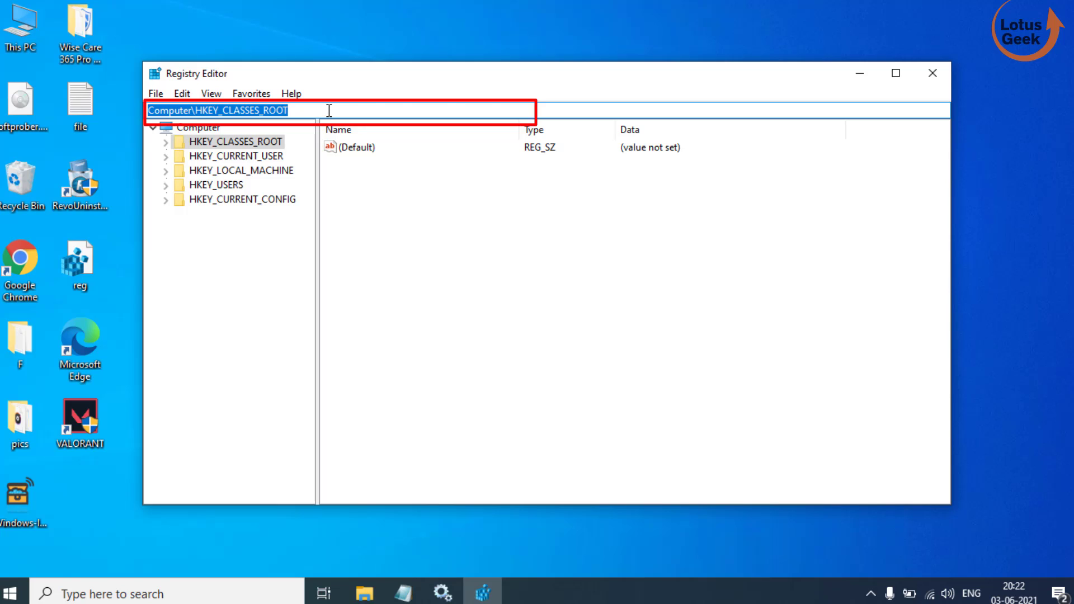
{"action": "type", "text": "Computer\\HKEY_LOCAL_MACHINE\\SOFTWARE\\Policies\\Microsoft\\Windows Defender"}
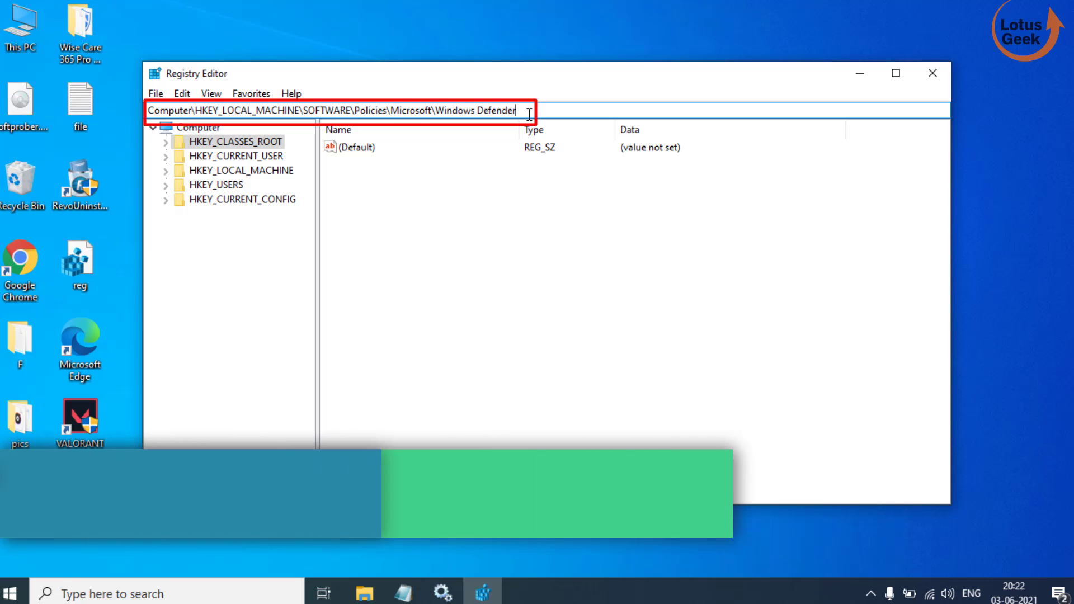
{"action": "key", "text": "Return"}
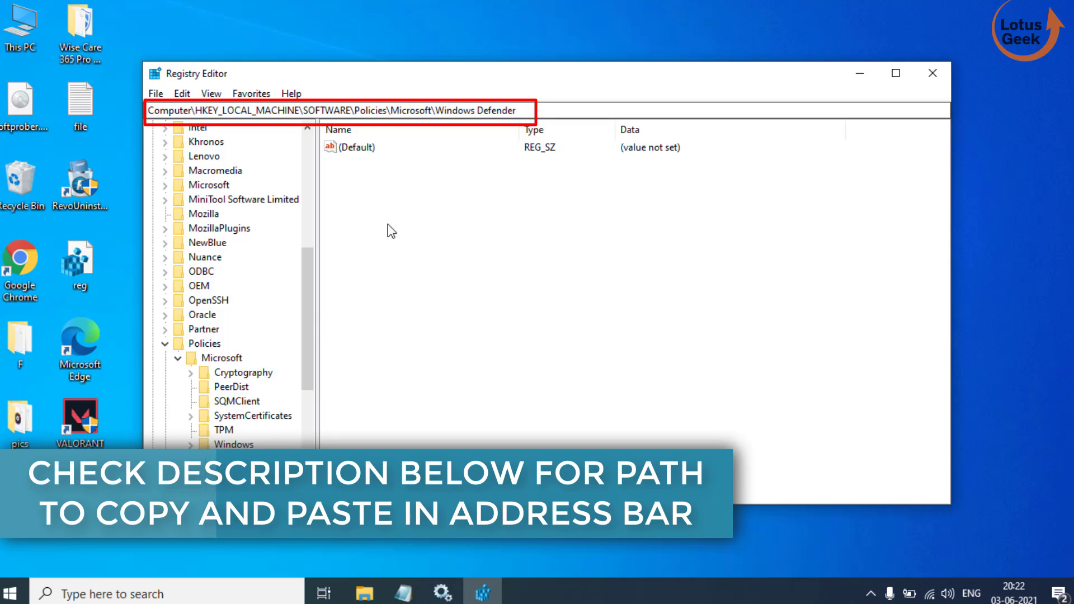
Create a DWORD (32-bit) value named disableantispyware and open it for editing.
{"action": "right_click", "coordinate": [471, 243]}
{"action": "mouse_move", "coordinate": [542, 252]}
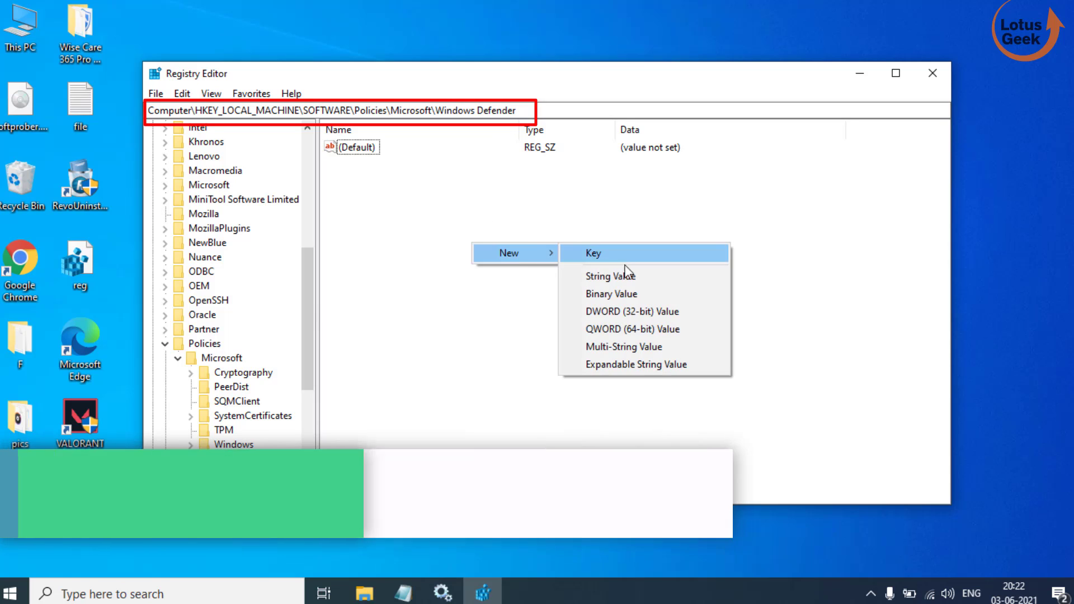
{"action": "left_click", "coordinate": [696, 314]}
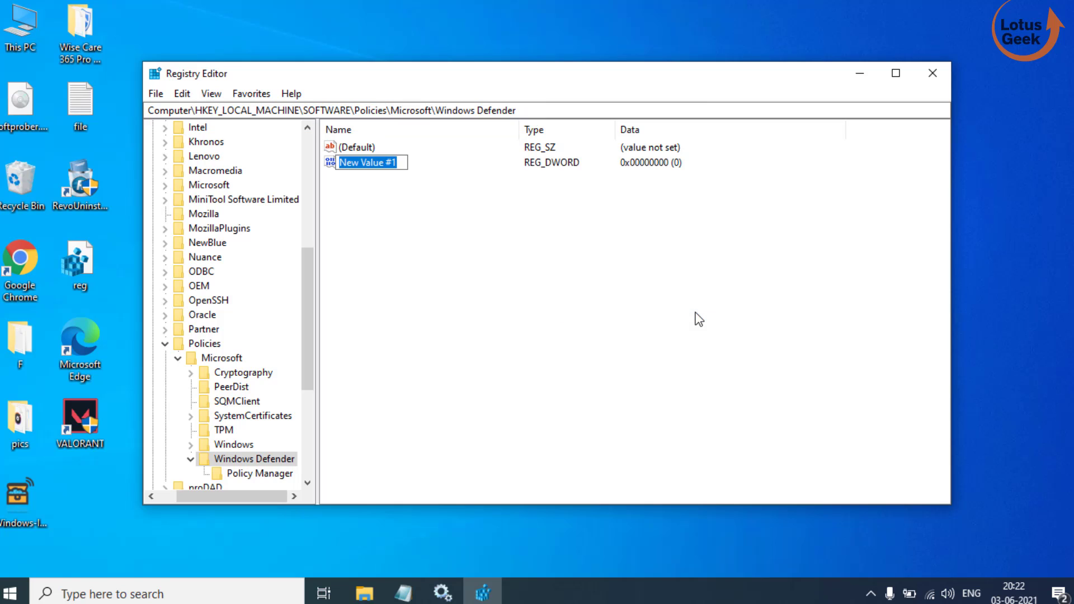
{"action": "type", "text": "disable"}
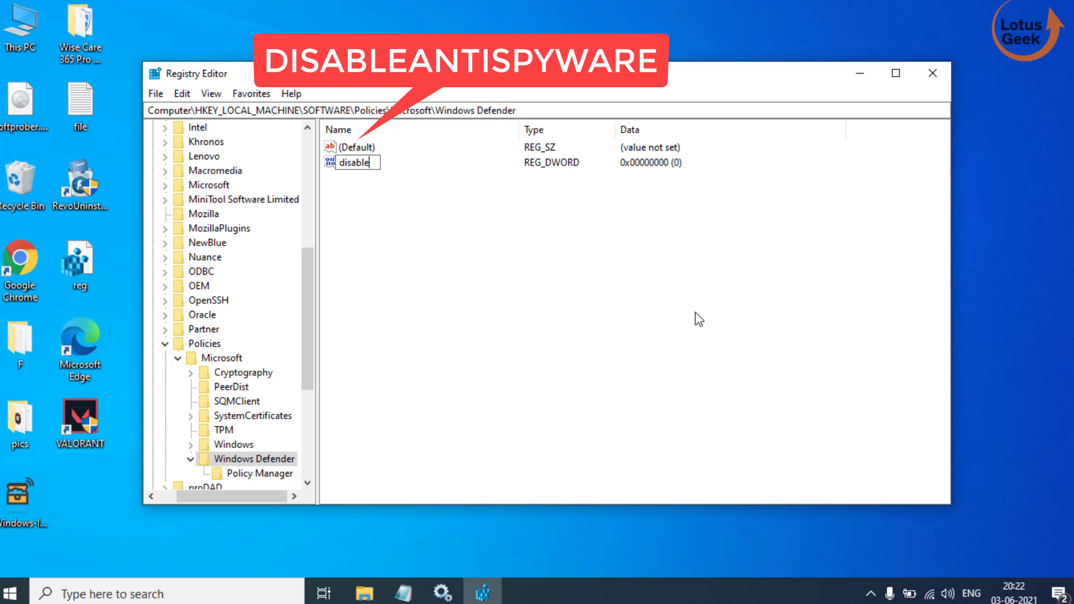
{"action": "type", "text": "antispyware"}
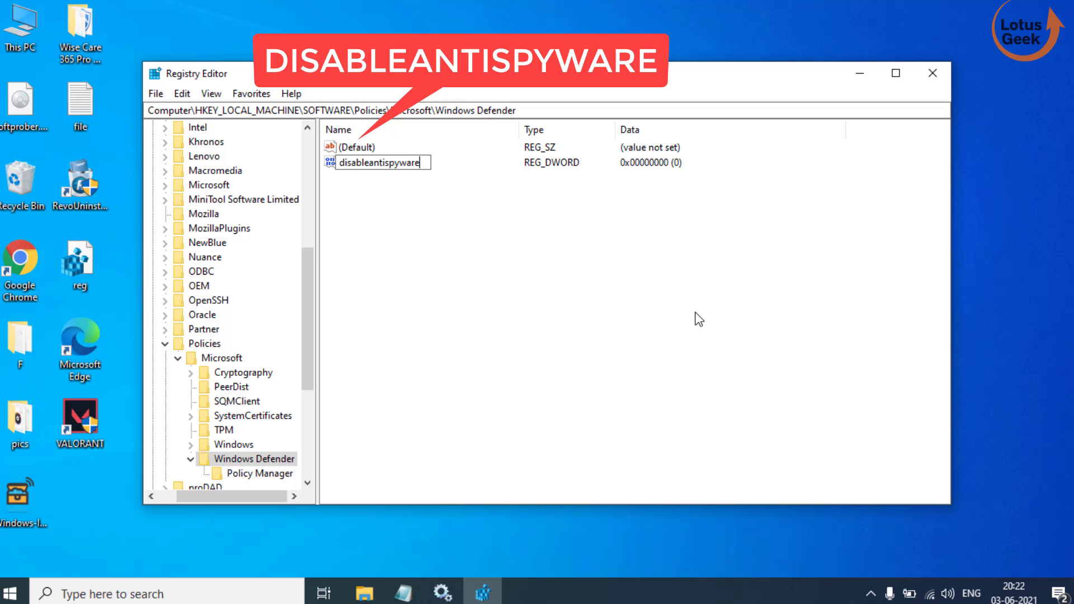
{"action": "key", "text": "Return"}
{"action": "double_click", "coordinate": [403, 164]}
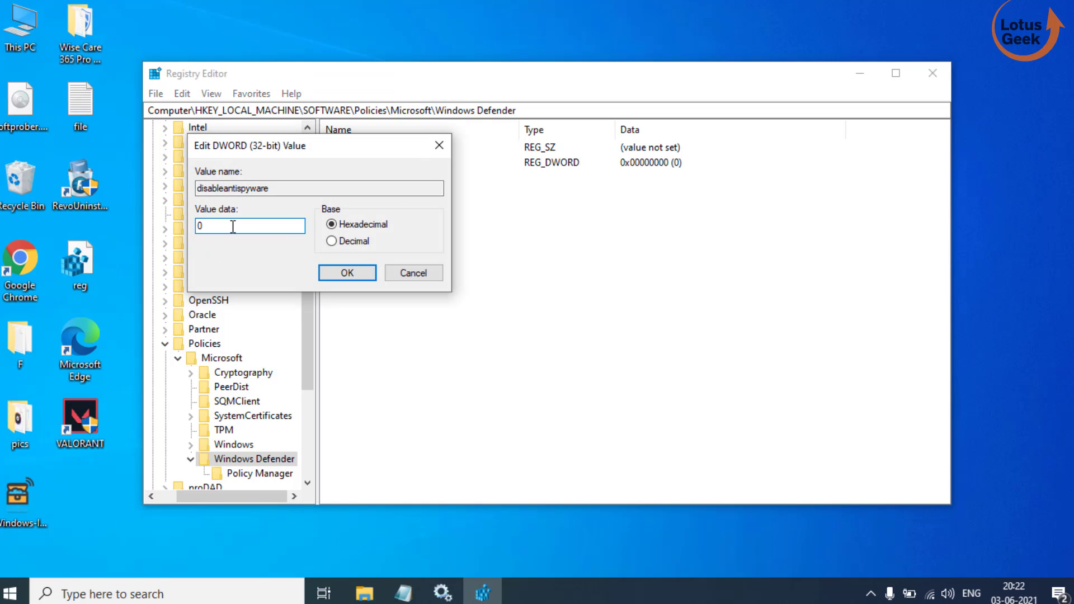
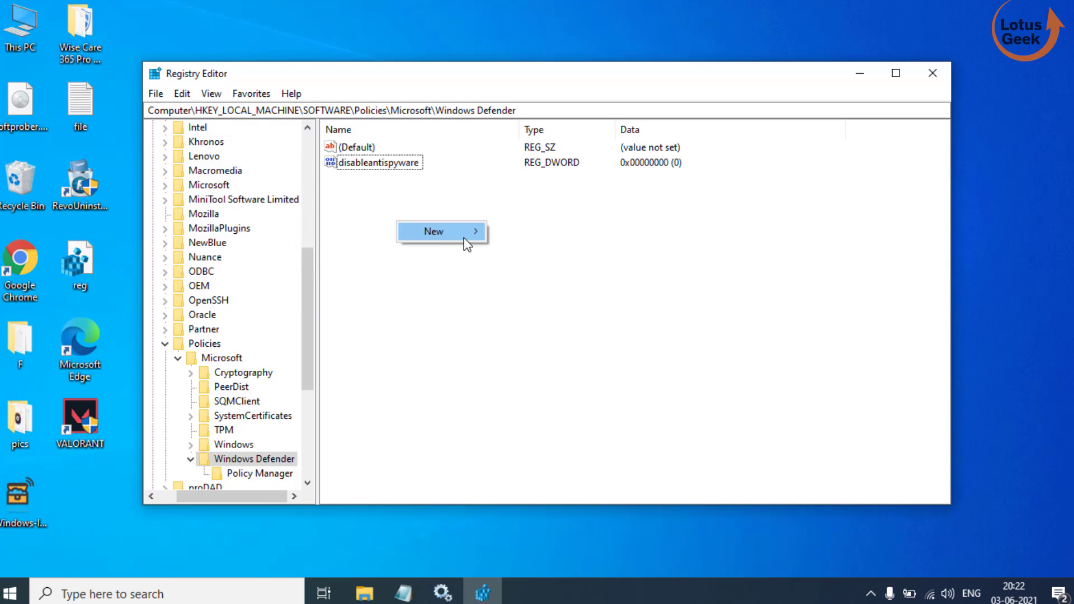
Create a new DWORD (32-bit) value named disablerealtimemonitoring in the Windows Defender key.
{"action": "mouse_move", "coordinate": [469, 236]}
{"action": "left_click", "coordinate": [557, 289]}
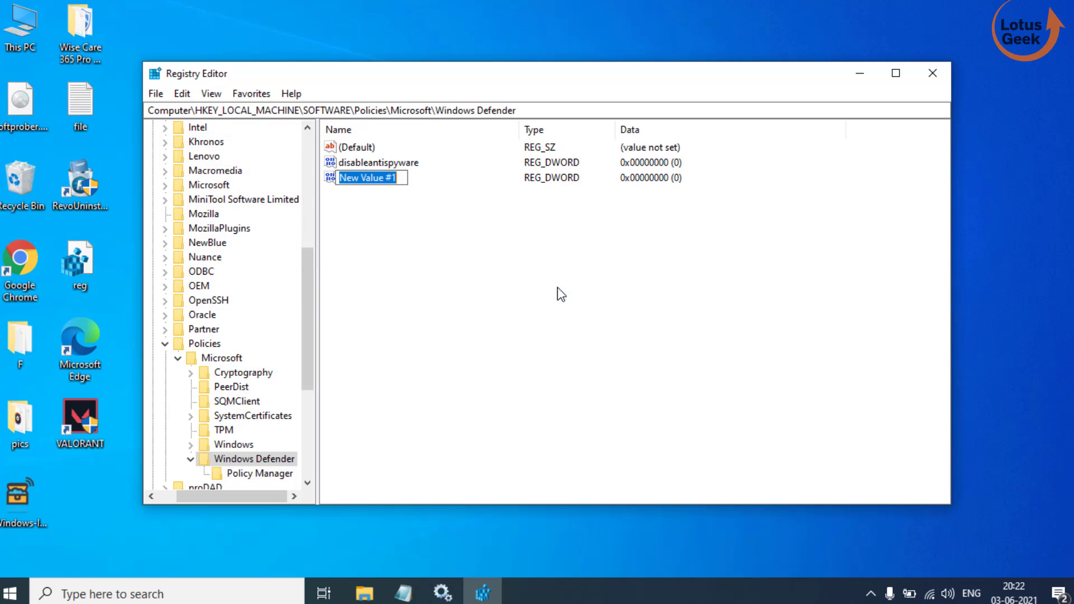
{"action": "type", "text": "disable"}
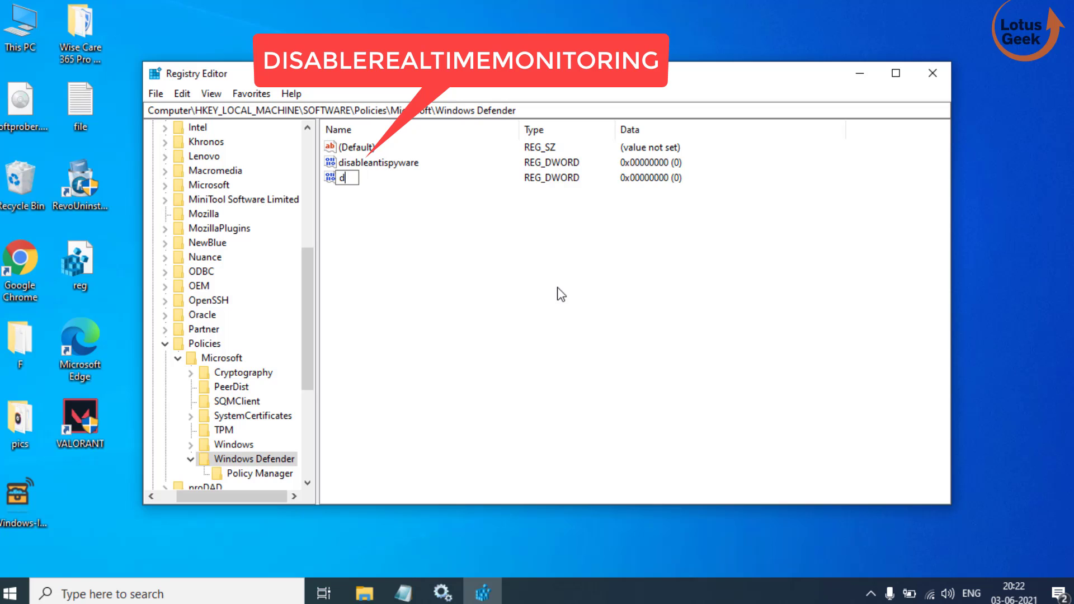
{"action": "type", "text": "realtimemonitoring"}
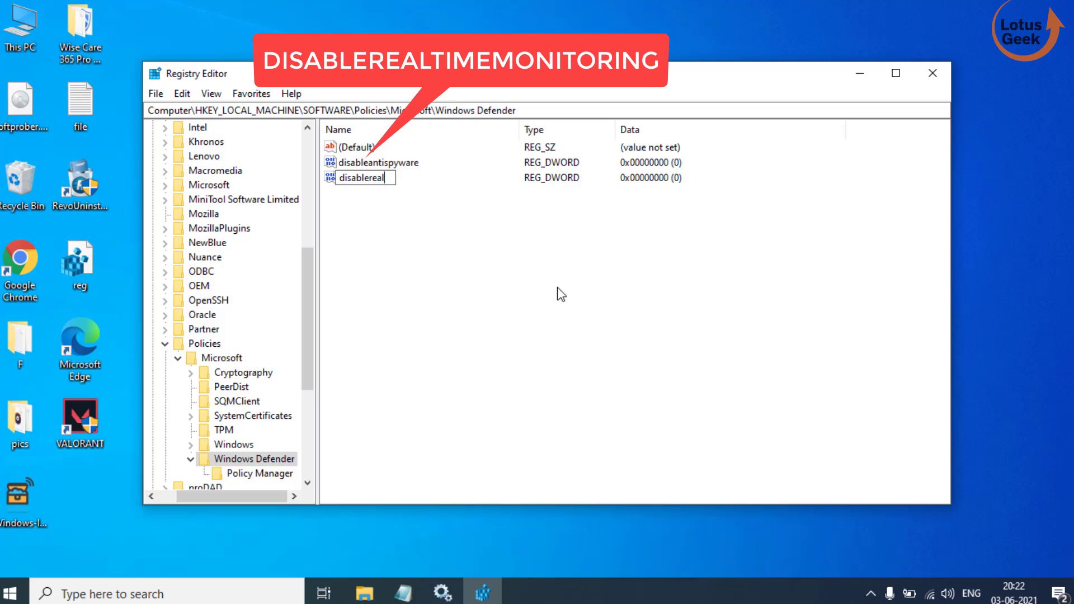
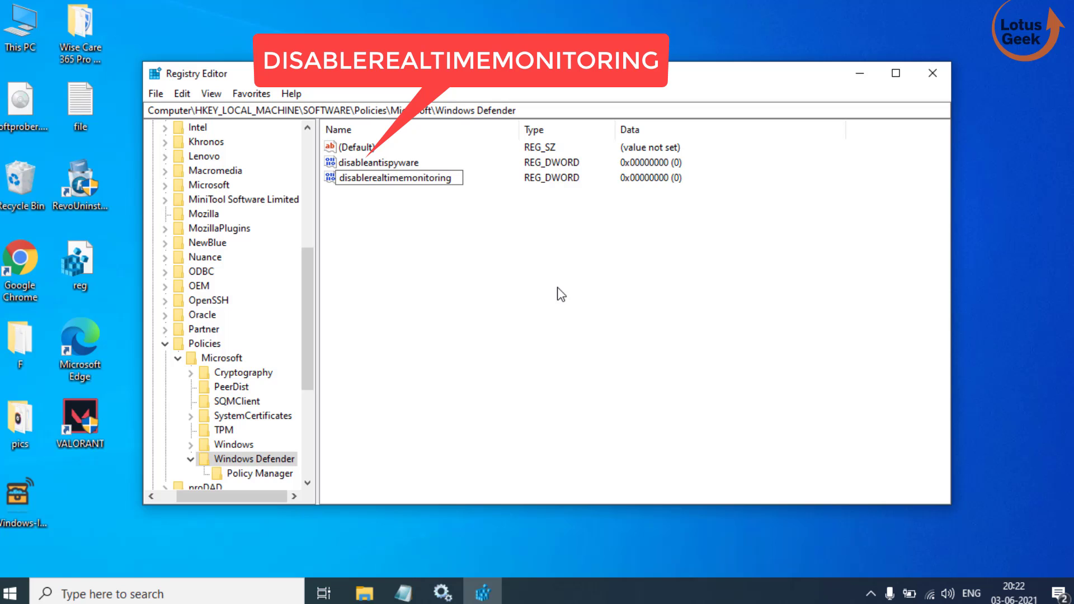
Name the DWORD disablerealtimemonitoring, confirm its value data stays 0, and minimize Registry Editor.
{"action": "key", "text": "Return"}
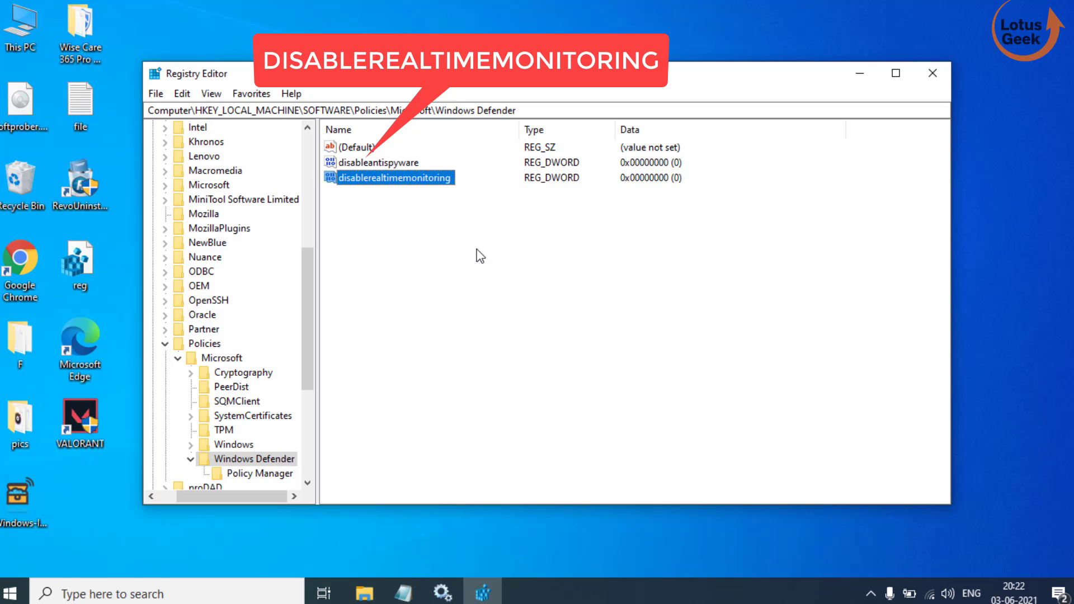
{"action": "double_click", "coordinate": [413, 184]}
{"action": "left_click", "coordinate": [230, 224]}
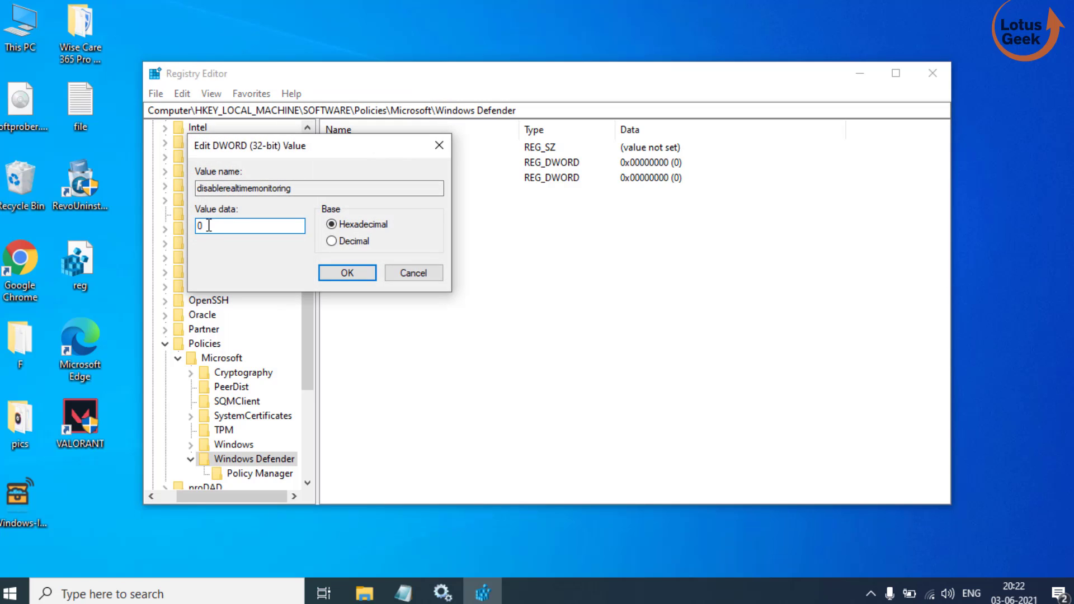
{"action": "left_click", "coordinate": [347, 273]}
{"action": "left_click", "coordinate": [871, 74]}
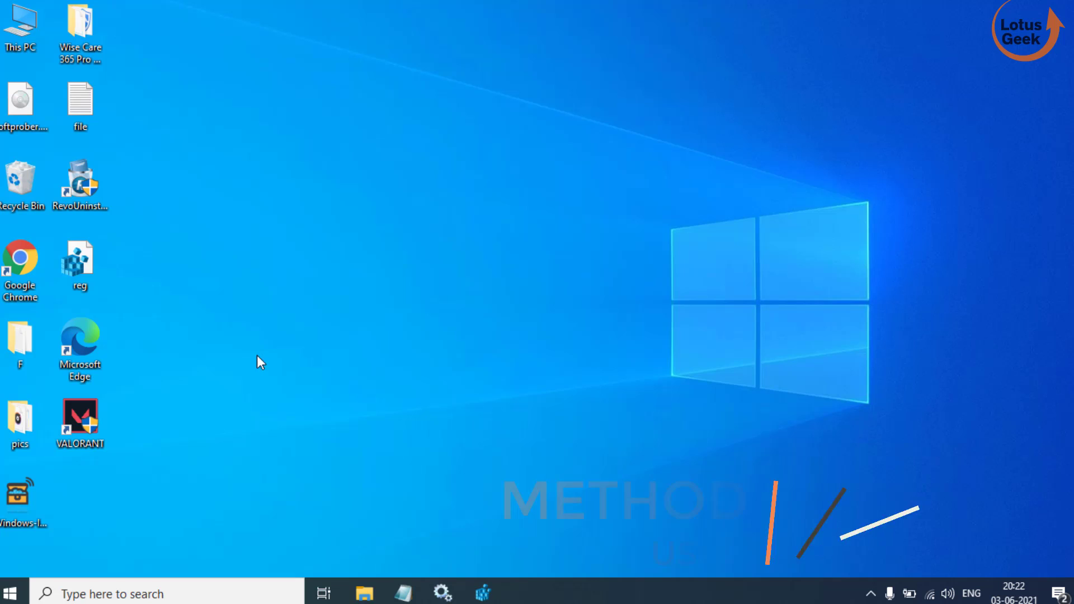
Search Start for 'power' and run Windows PowerShell as administrator, approving the UAC prompt.
{"action": "left_click", "coordinate": [13, 591]}
{"action": "type", "text": "pow"}
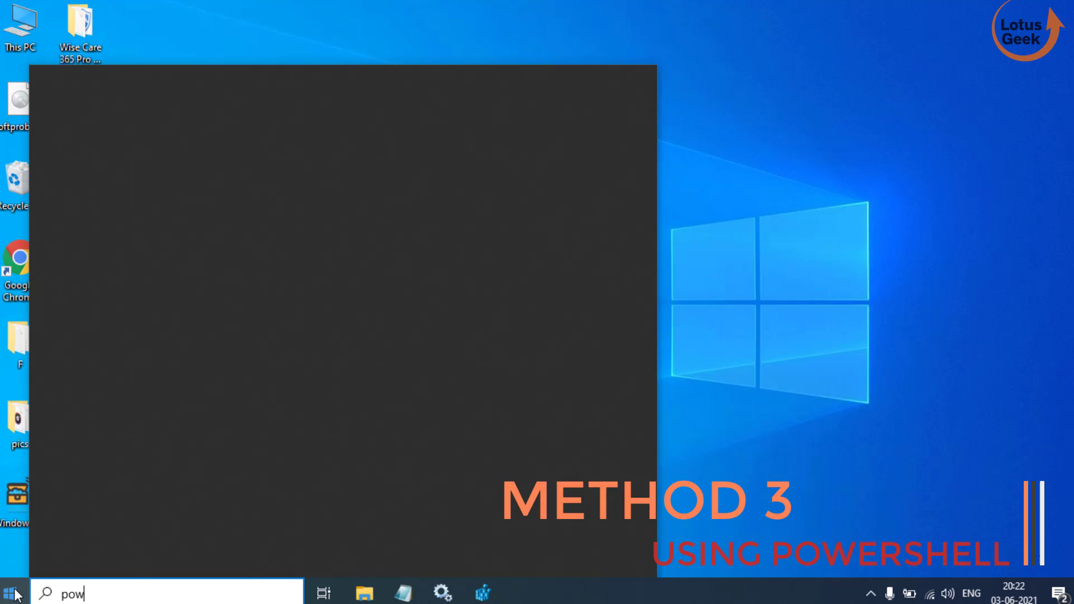
{"action": "type", "text": "er"}
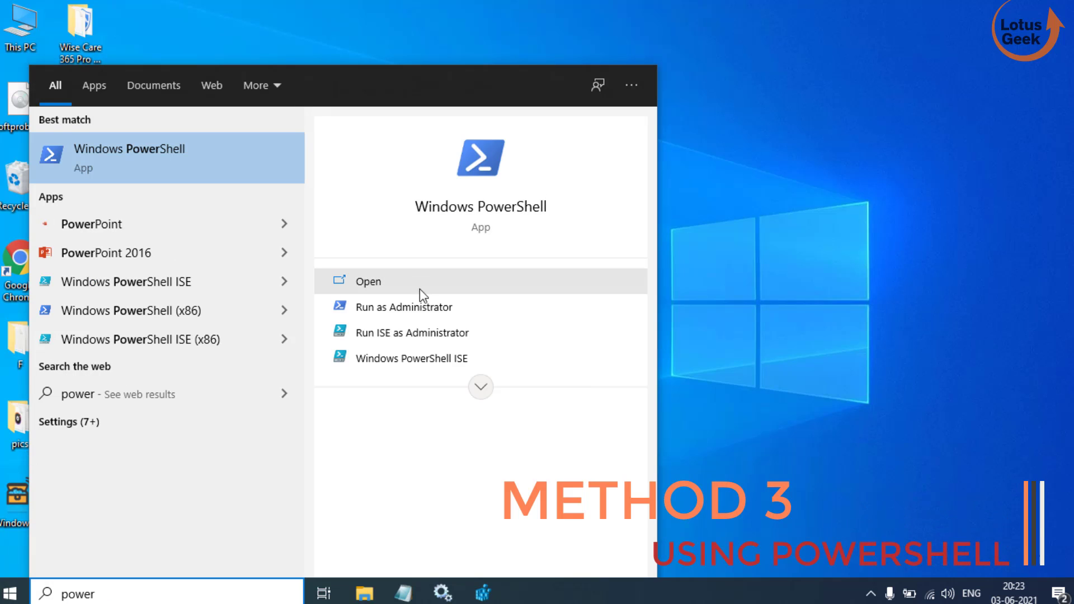
{"action": "left_click", "coordinate": [462, 311]}
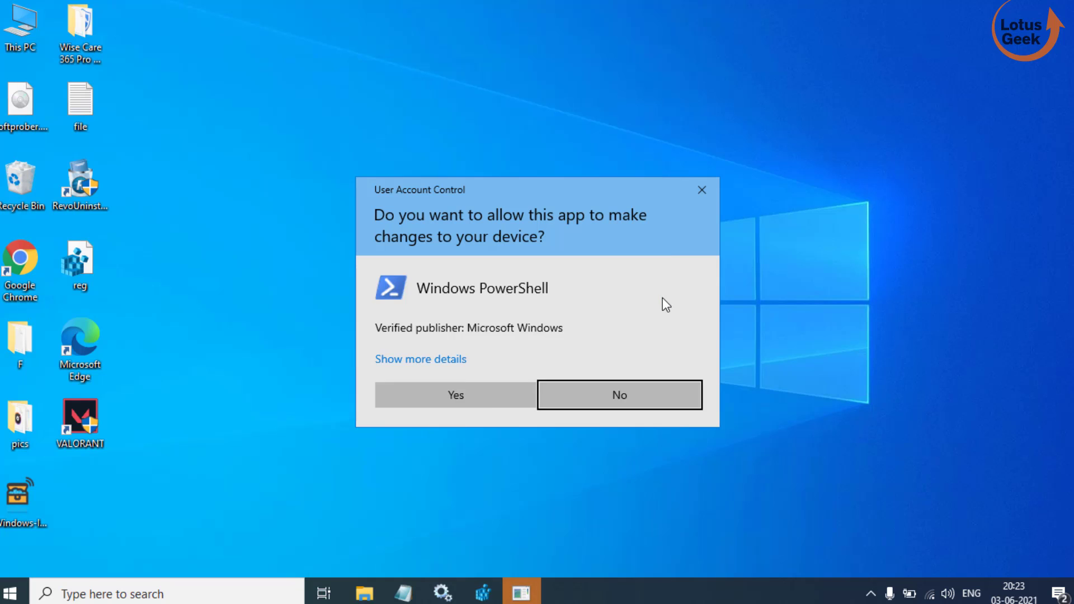
{"action": "left_click", "coordinate": [456, 401]}
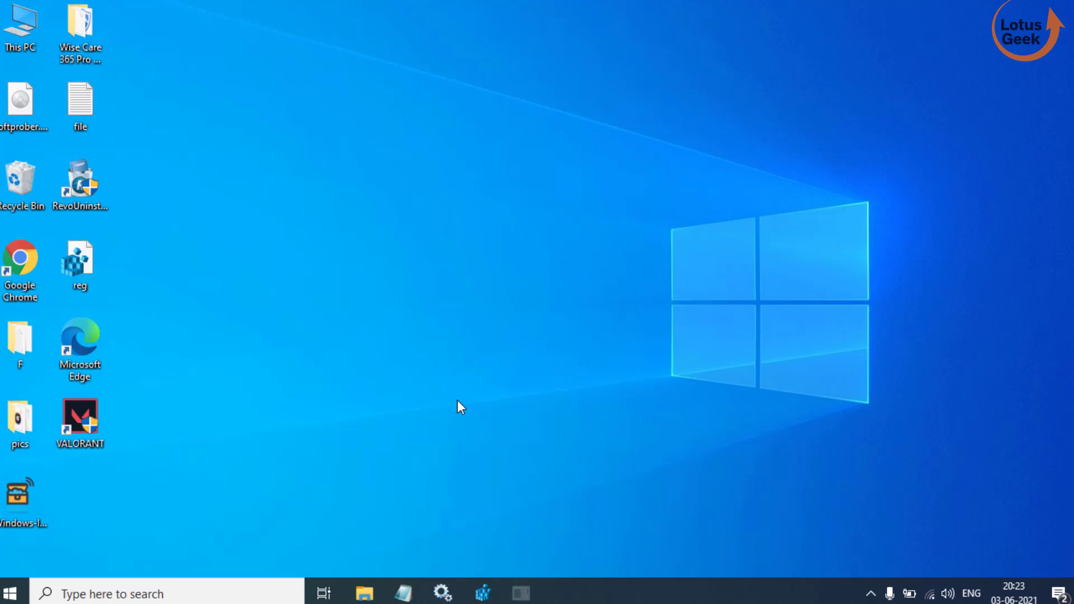
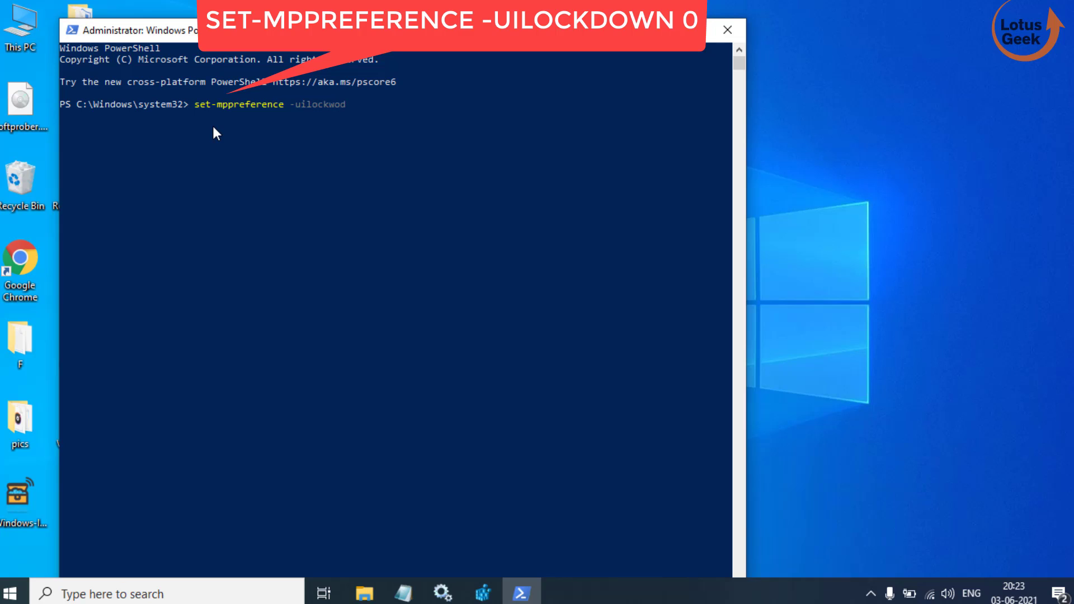
Fix and run 'set-mppreference -uilockdown 0', then exit the administrator PowerShell.
{"action": "key", "text": "BackSpace"}
{"action": "key", "text": "BackSpace"}
{"action": "key", "text": "BackSpace"}
{"action": "type", "text": "down 0"}
{"action": "key", "text": "Return"}
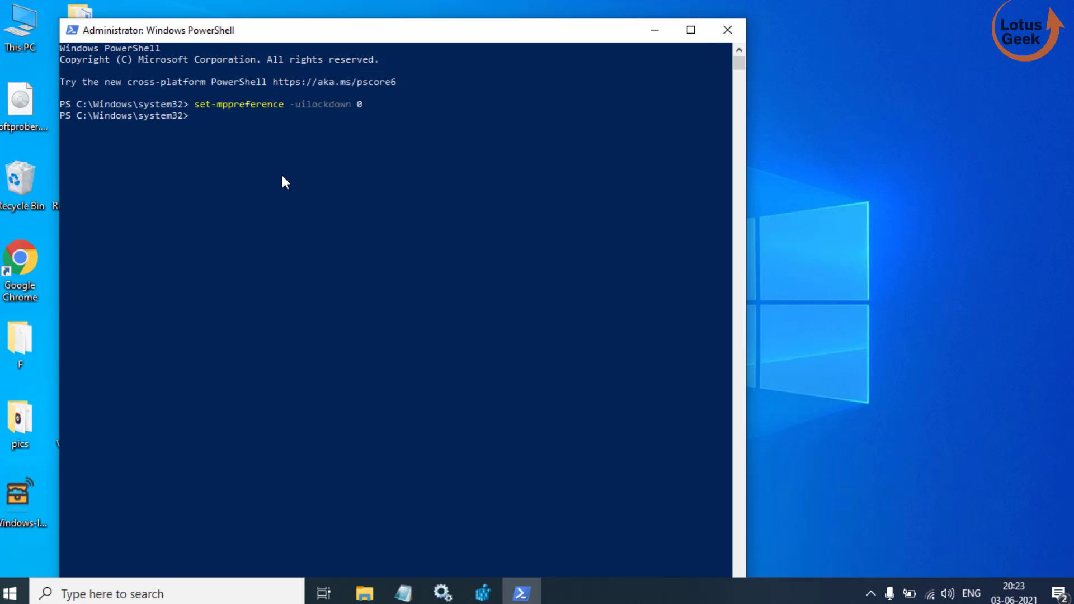
{"action": "type", "text": "exit"}
{"action": "key", "text": "Return"}
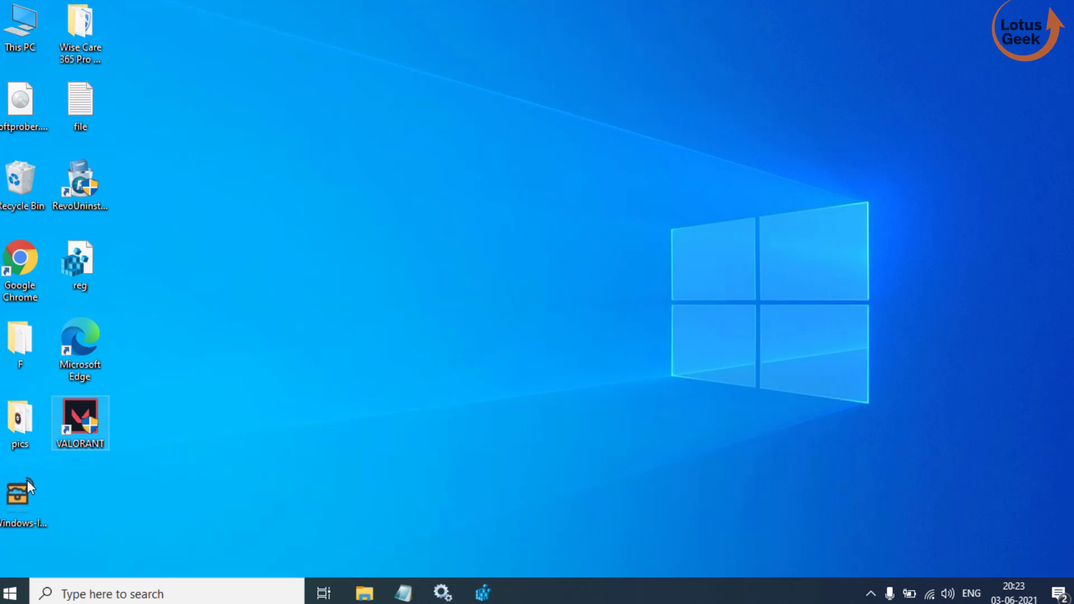
Search Start for 'virus' and launch Windows Security at Virus & threat protection.
{"action": "left_click", "coordinate": [10, 593]}
{"action": "type", "text": "virus"}
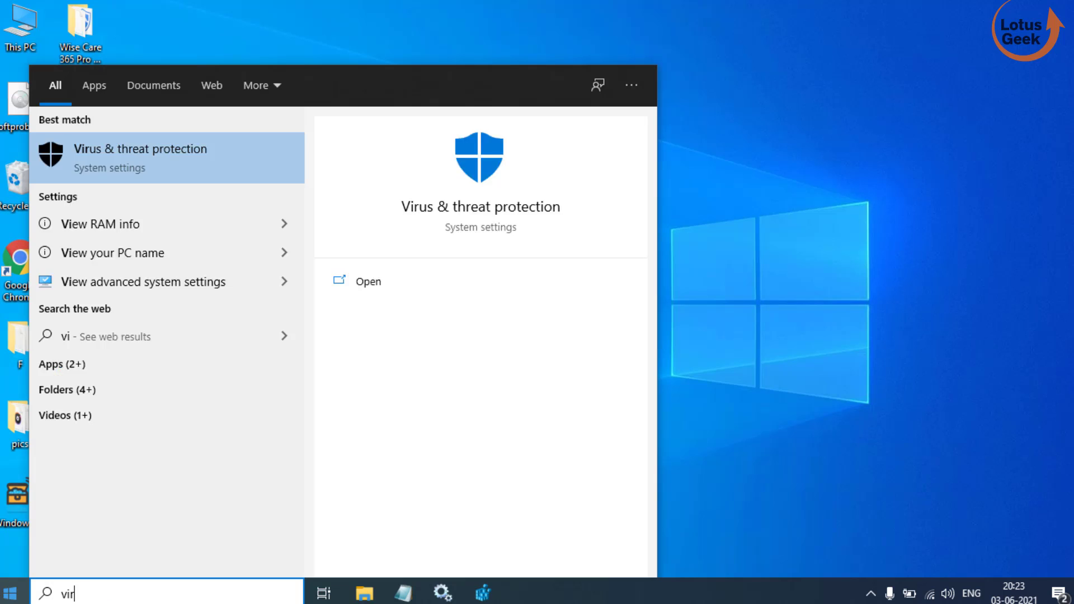
{"action": "left_click", "coordinate": [483, 206]}
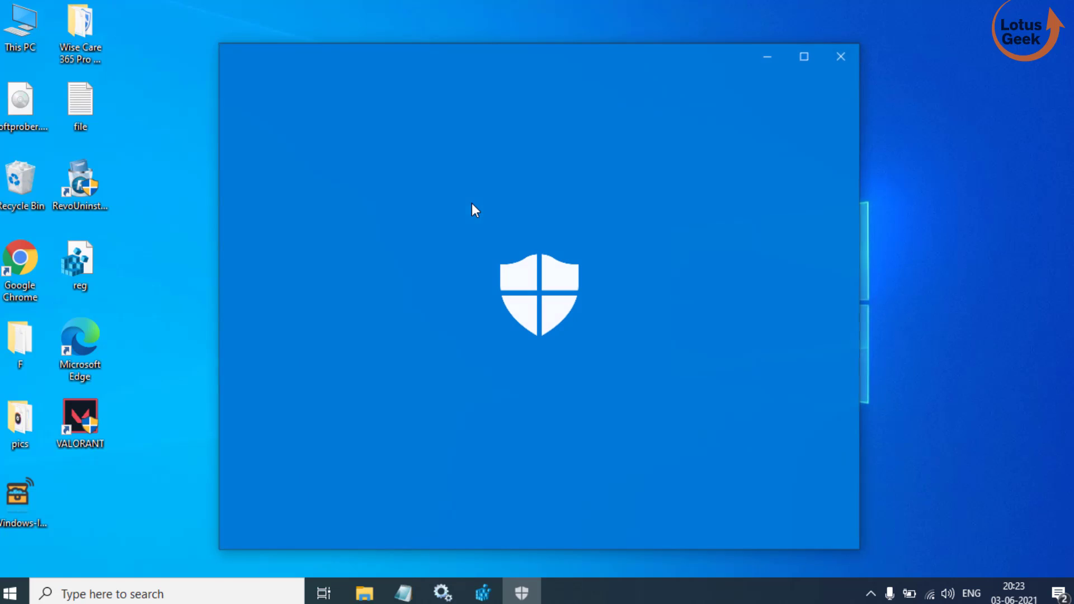